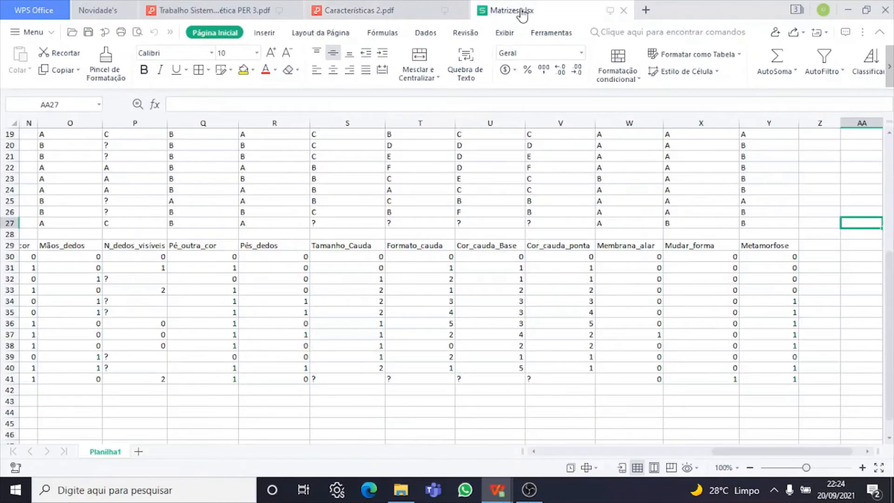
- Go through the species names in column A of the first matrix, from Rattata to Morpeko
drag(889, 298, 886, 173)
click(836, 223)
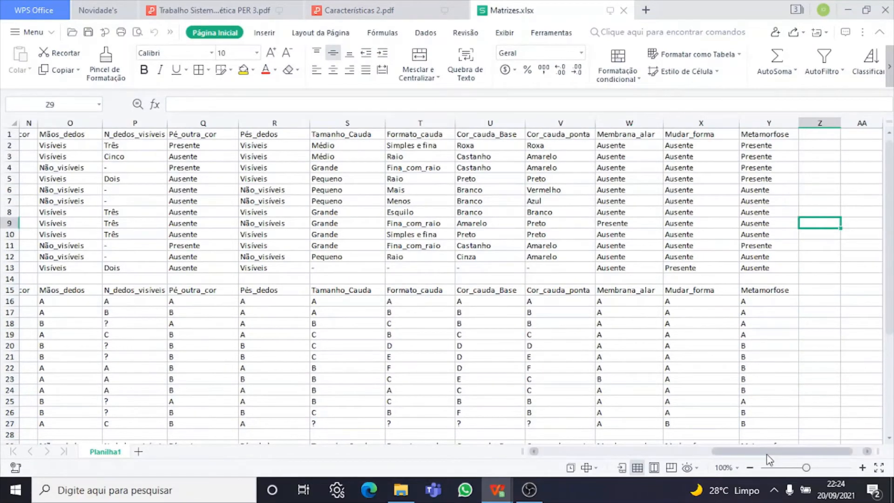
drag(768, 454, 599, 454)
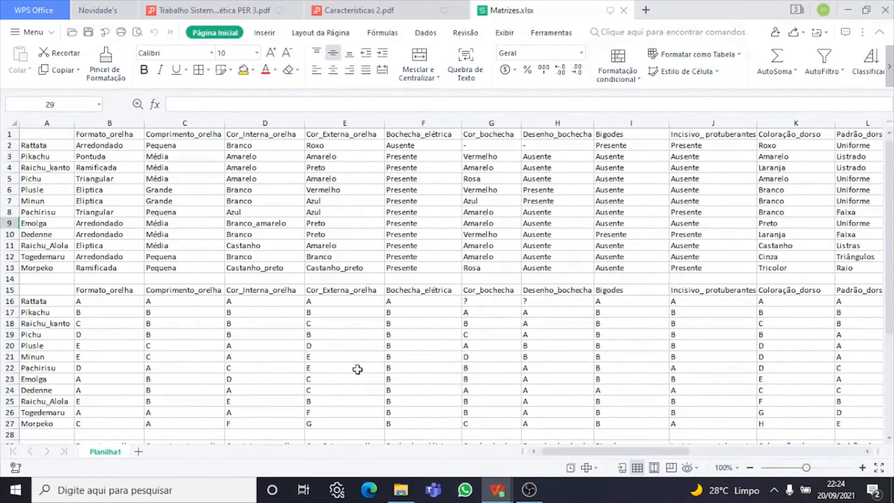
click(61, 135)
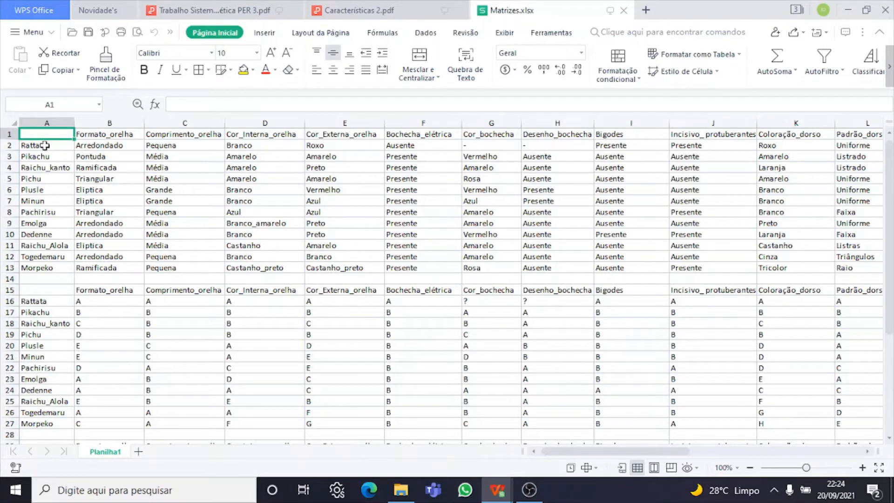
click(44, 146)
key(Down)
key(Down)
key(Down)
key(Down)
key(Down)
key(Down)
key(Down)
key(Down)
key(Down)
key(Down)
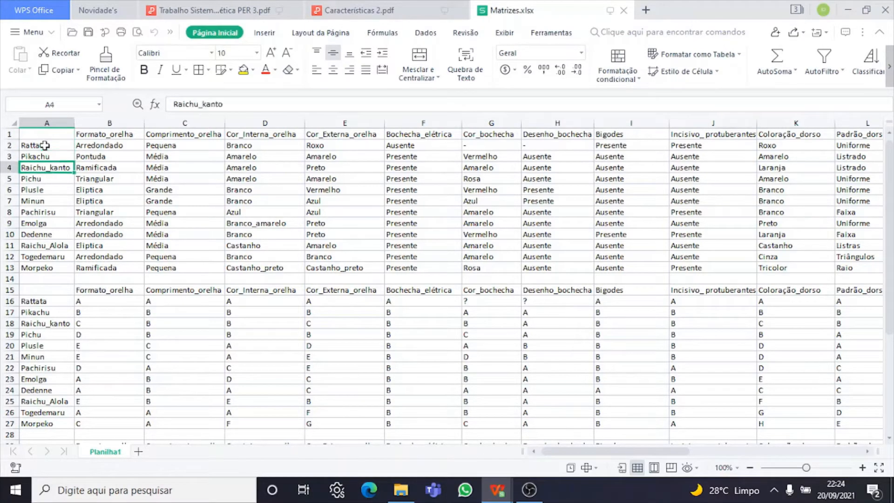
key(Down)
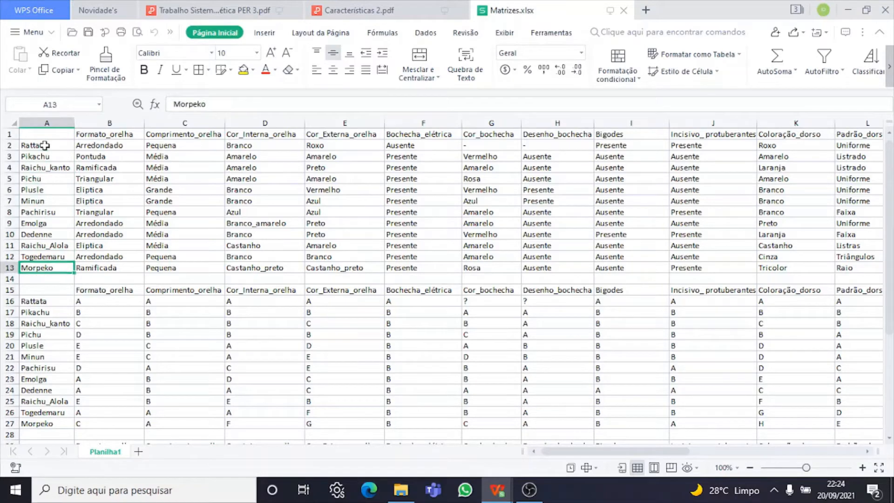
- Go through the character names in row 1 of the first matrix, from Formato_orelha to Coloração_dorso
click(100, 134)
key(Right)
key(Right)
key(Right)
key(Right)
key(Right)
key(Right)
key(Right)
key(Right)
key(Right)
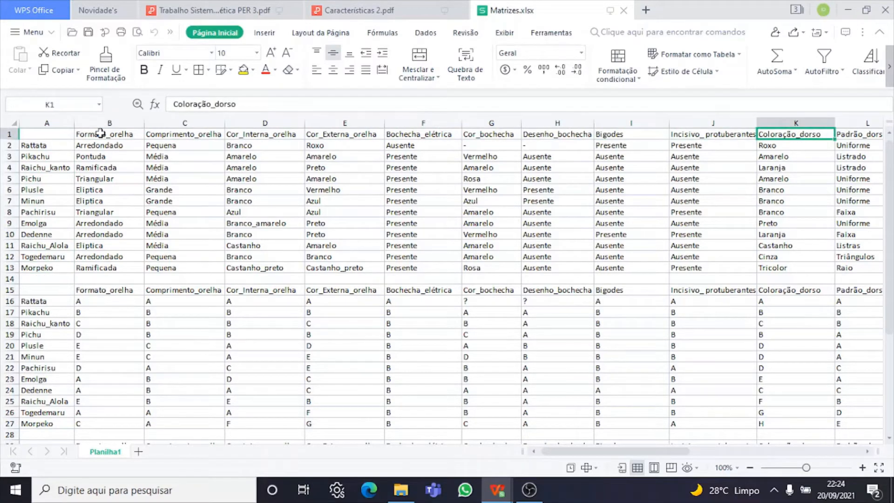
- Examine how Rattata's Formato_orelha value in B2 relates to its species name and character heading
click(111, 145)
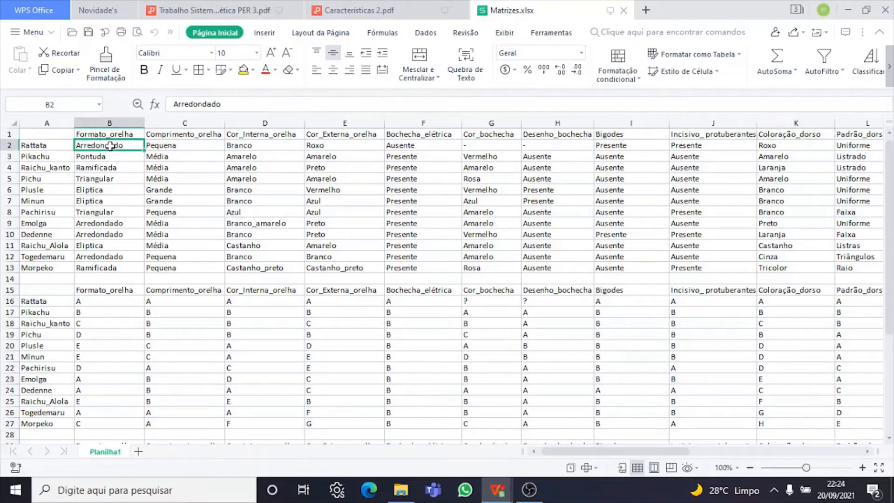
key(Left)
key(Right)
key(Up)
key(Down)
key(Left)
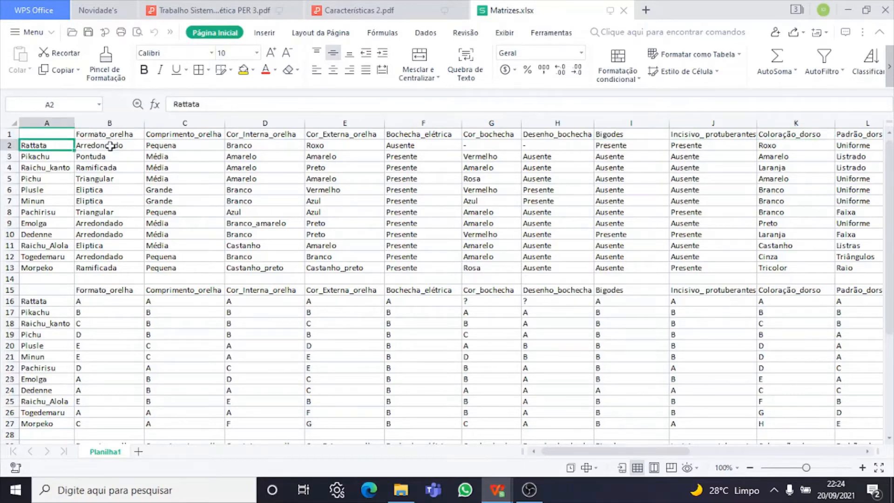
key(Right)
click(71, 133)
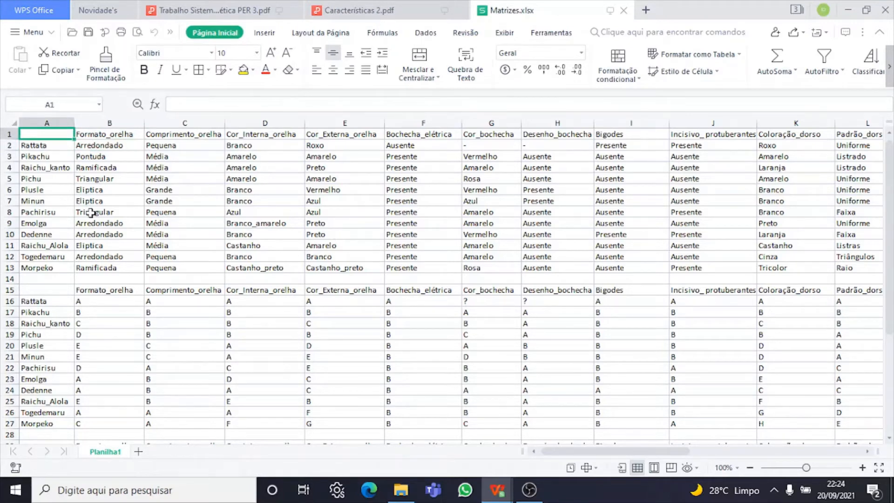
- Compare the letter-coded and numeric matrices in Matrizes.xlsx with the illustrated character states in Características 2.pdf
drag(891, 180, 891, 179)
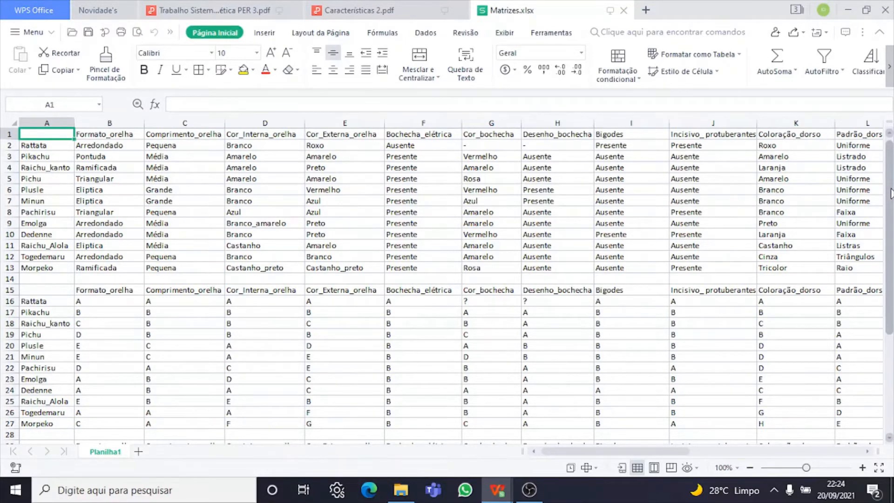
drag(892, 193, 892, 206)
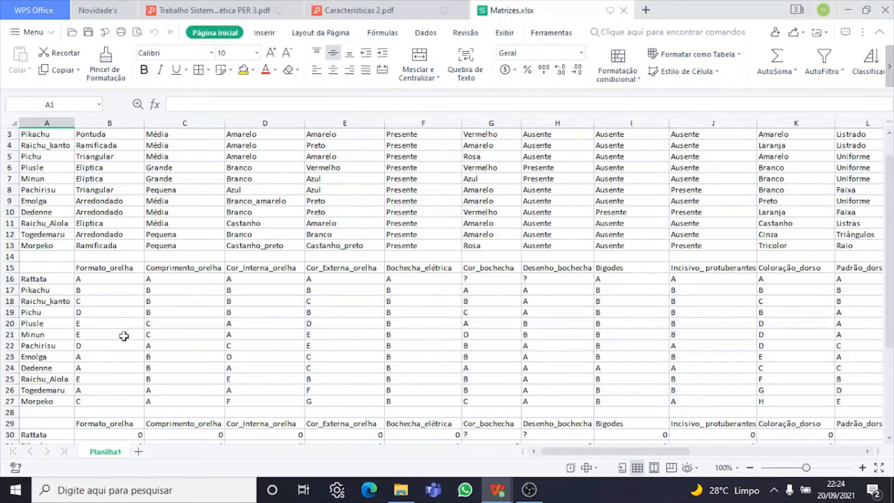
click(363, 7)
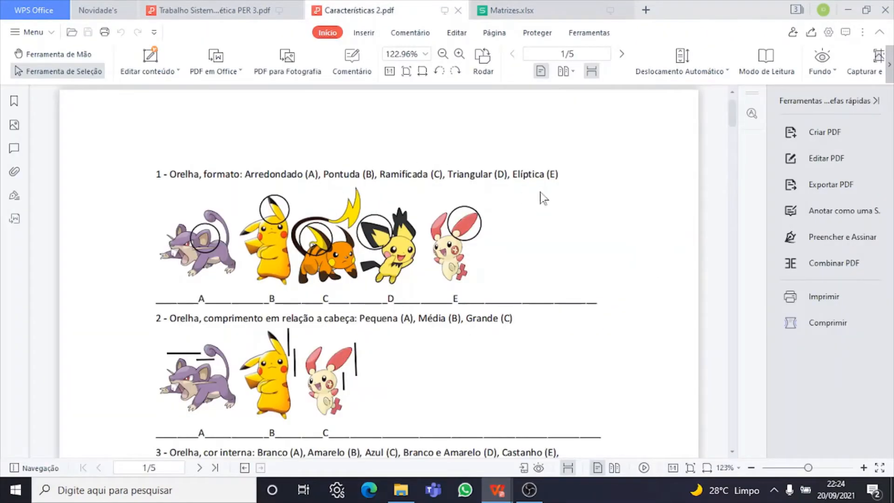
click(530, 10)
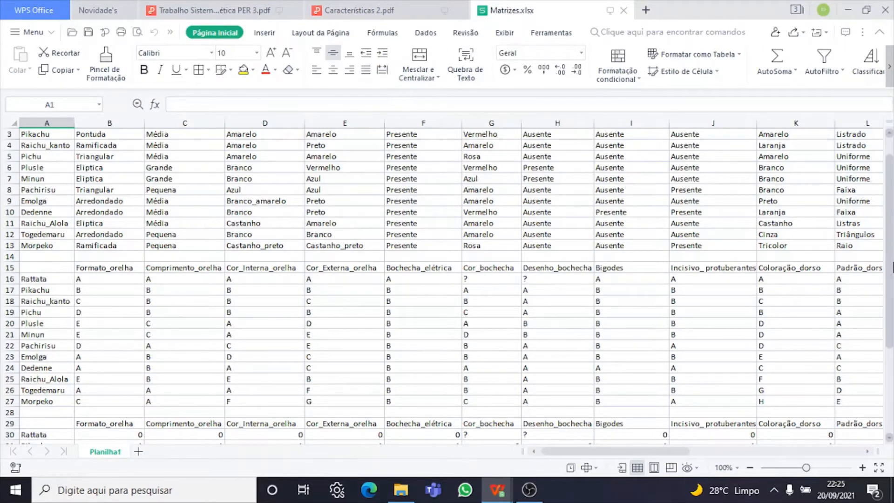
drag(893, 268, 893, 340)
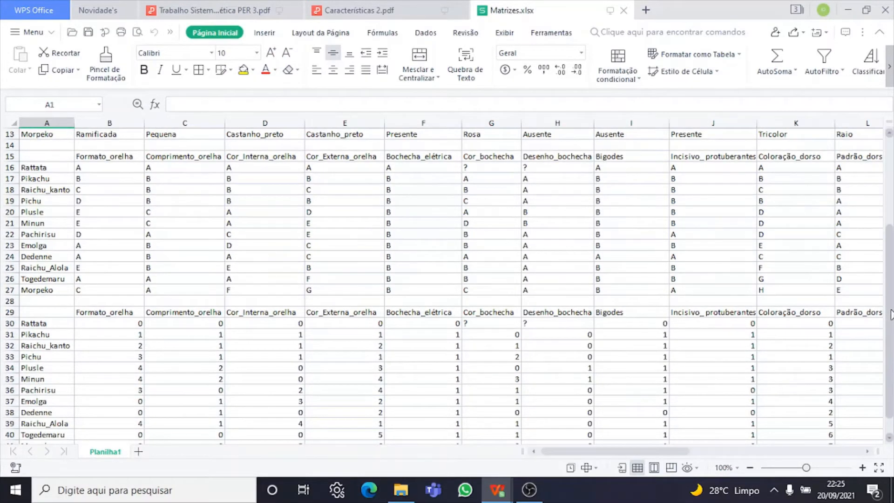
scroll(891, 315, down, 1)
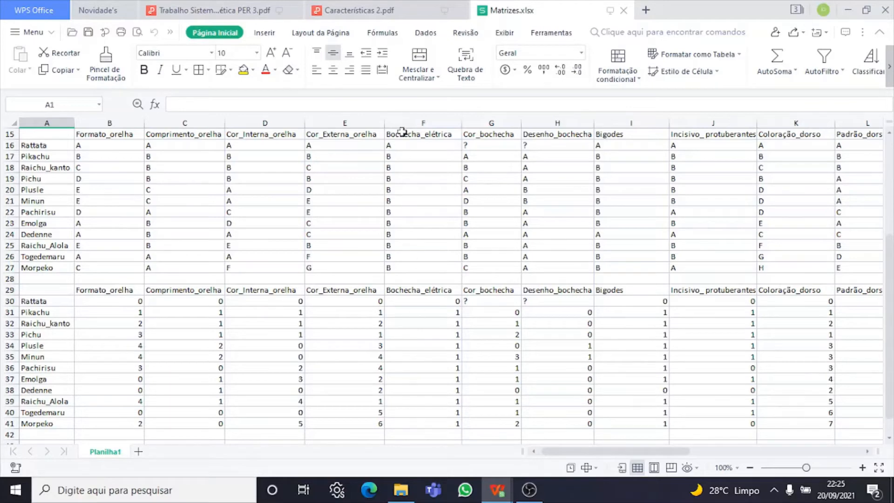
click(382, 13)
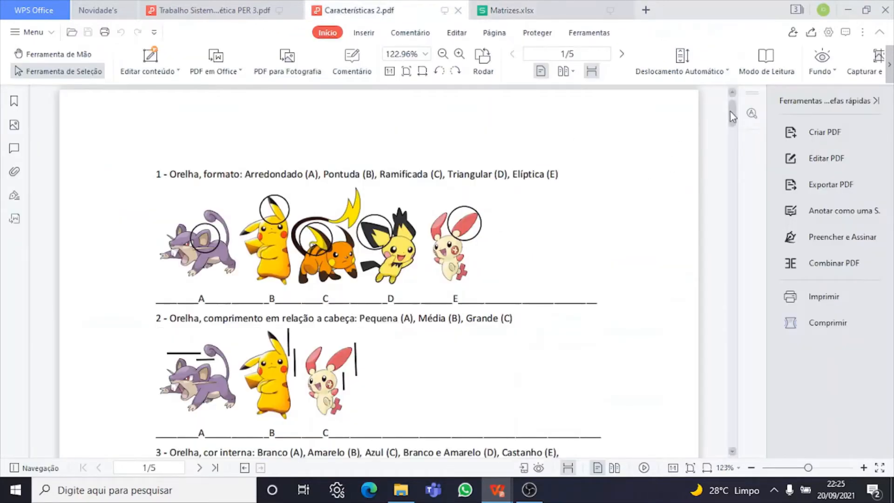
drag(730, 112, 736, 219)
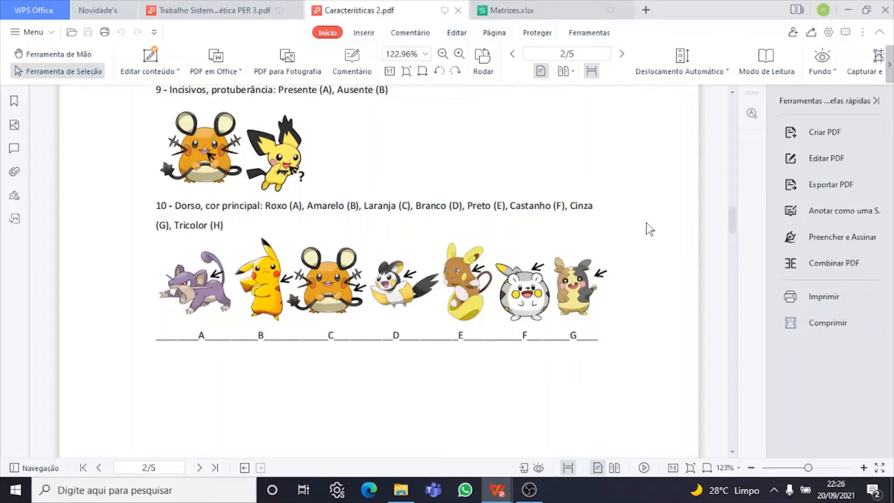
click(536, 9)
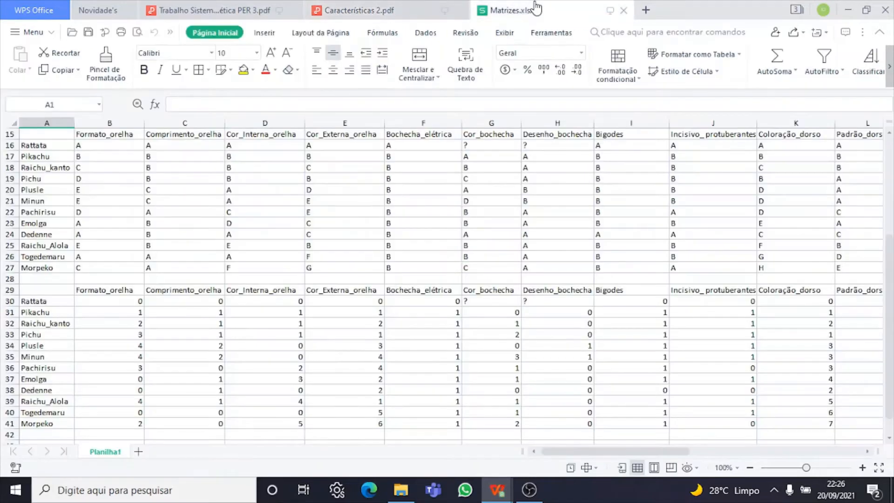
scroll(605, 426, down, 1)
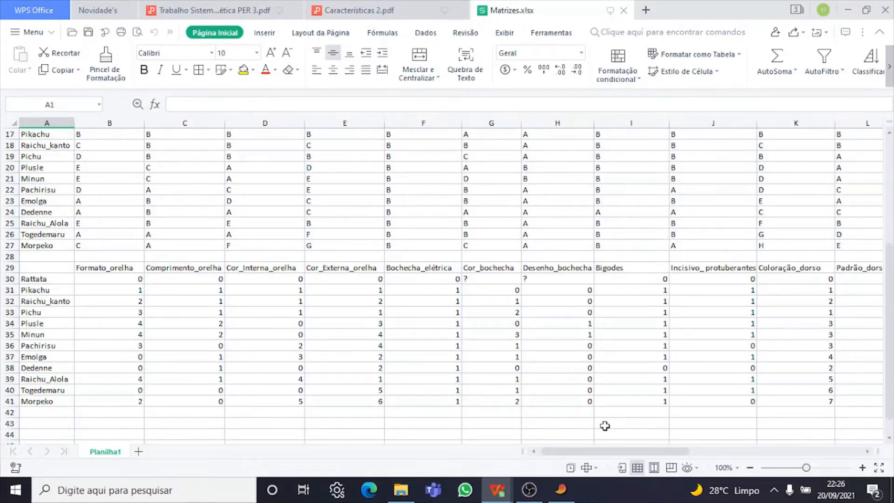
- Bring up PAST, and consult the "Software para análise - PAST 4.06b" slide in the Trabalho Sistemática Filogenética PDF
click(561, 489)
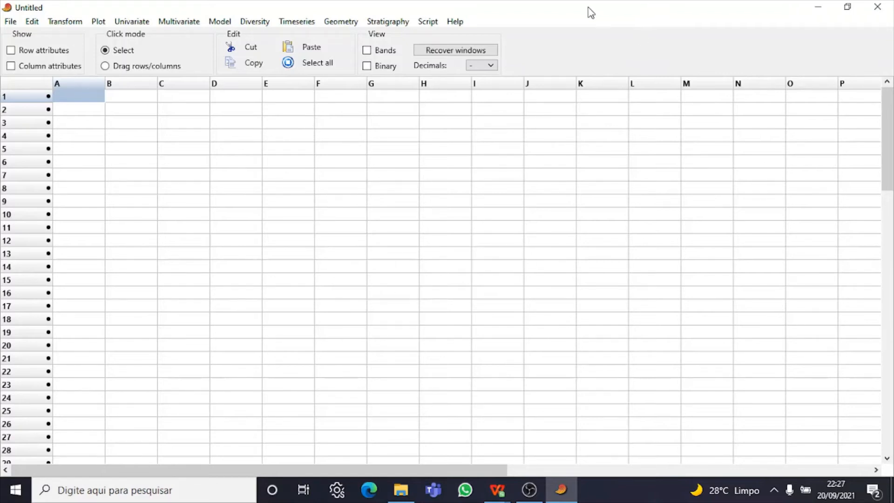
mouse_move(499, 496)
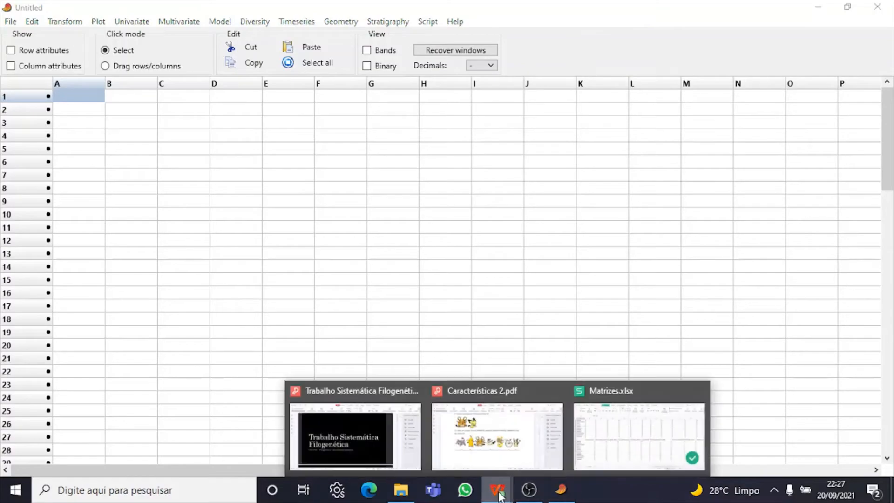
click(364, 412)
drag(735, 110, 748, 288)
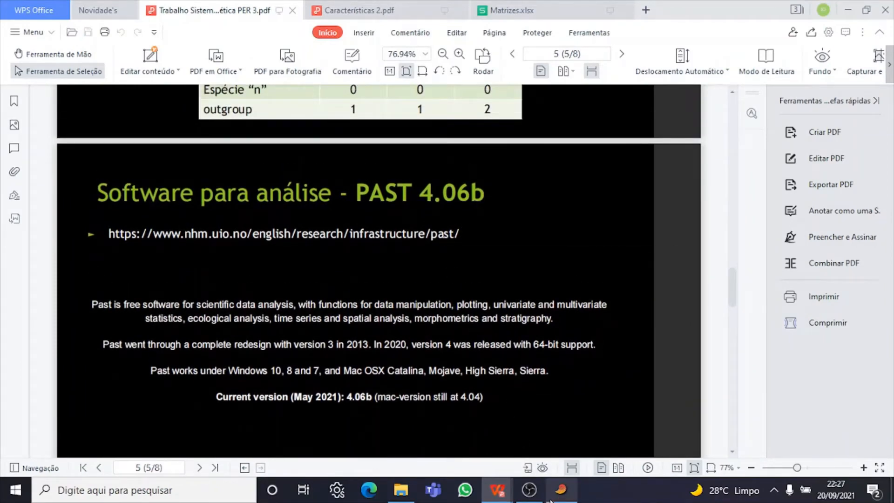
- Switch to PAST and show both the row attributes and the column attributes in the empty data sheet
click(561, 489)
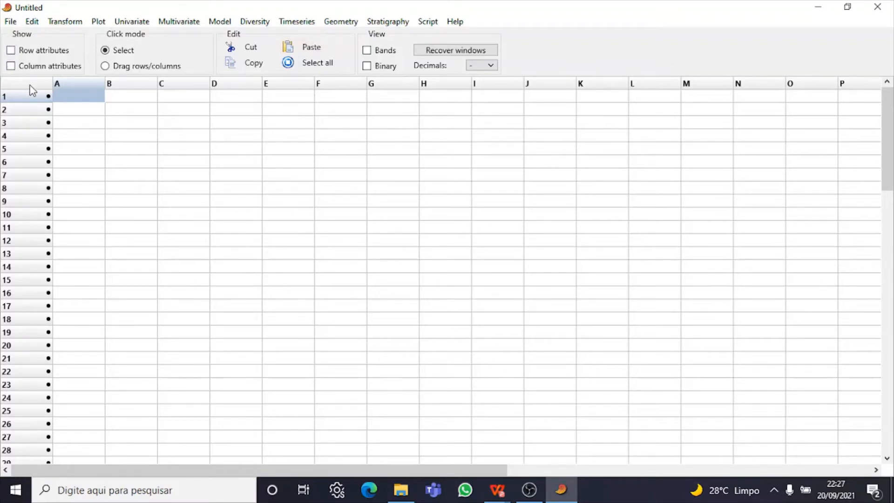
click(11, 51)
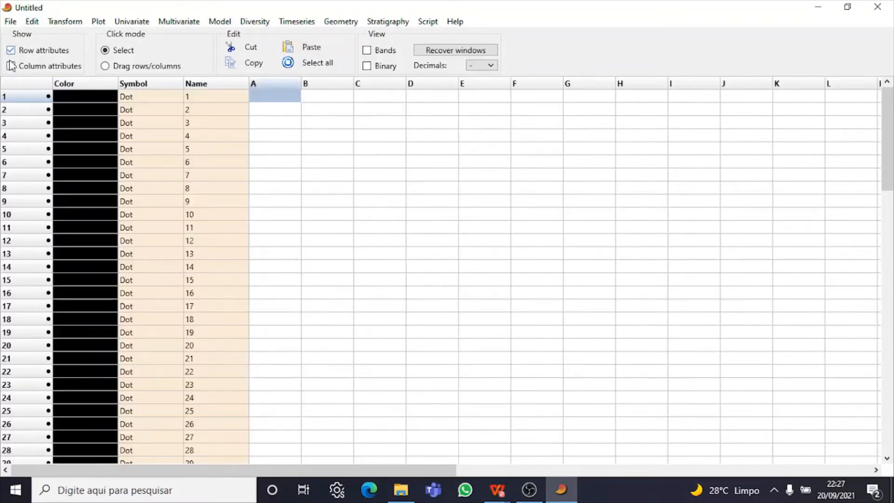
click(10, 66)
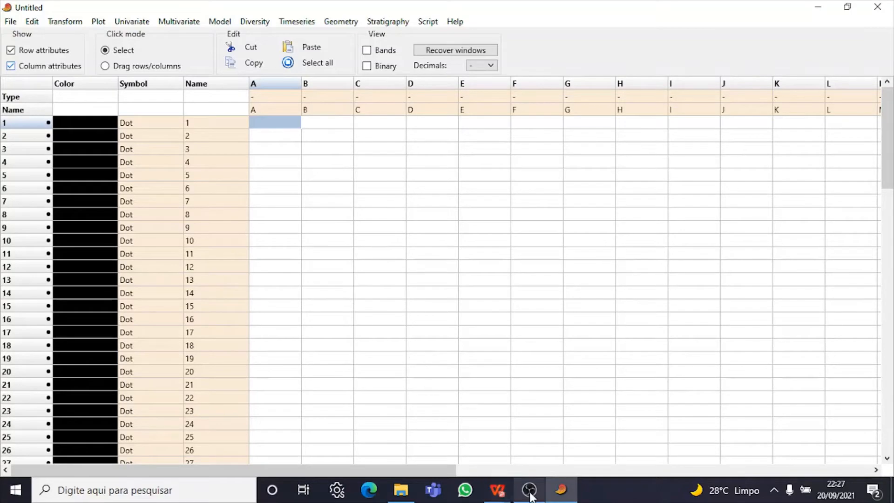
- Switch to Matrizes.xlsx and copy the numeric matrix's character names, from Formato_orelha in B29 to Metamorfose in Y29
mouse_move(530, 494)
mouse_move(497, 490)
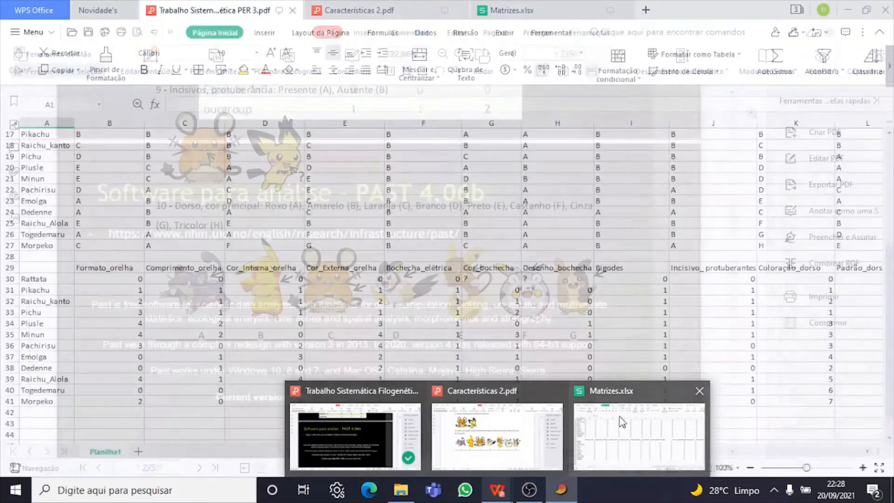
click(577, 428)
click(103, 268)
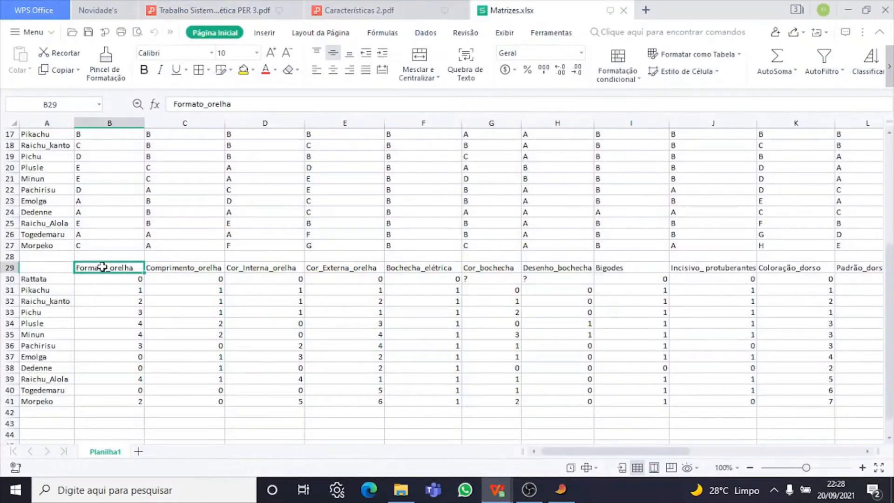
drag(639, 452, 816, 454)
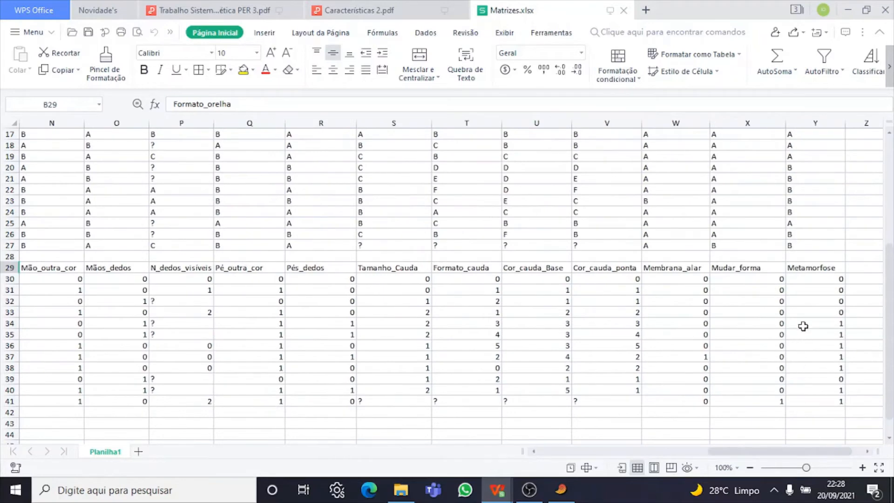
shift+click(811, 269)
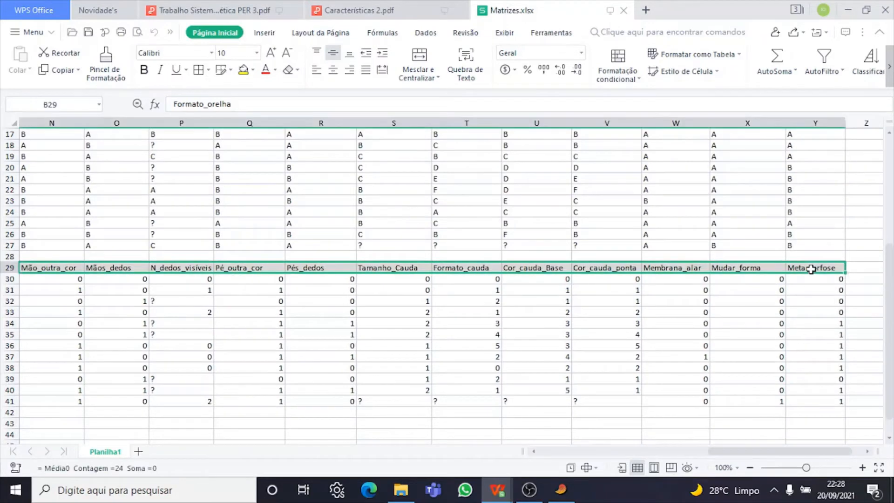
key(ctrl+c)
- Paste the copied character names into the column Name row in PAST, starting at column A
click(563, 495)
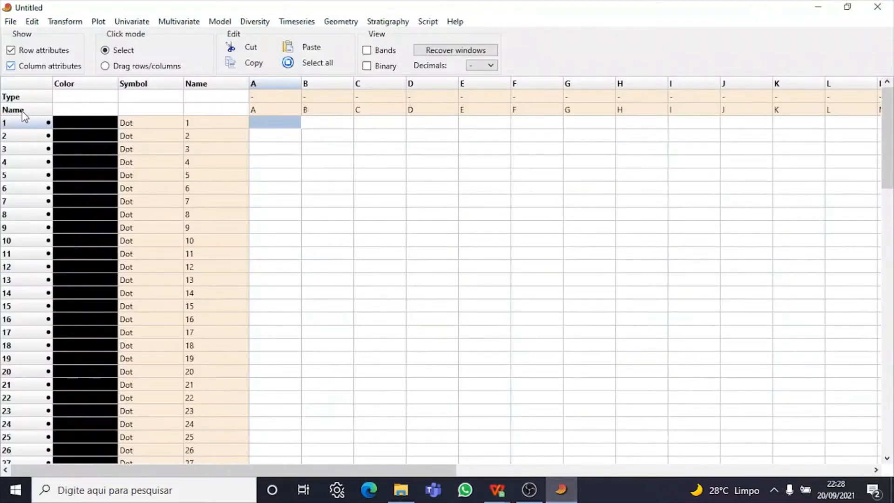
click(268, 110)
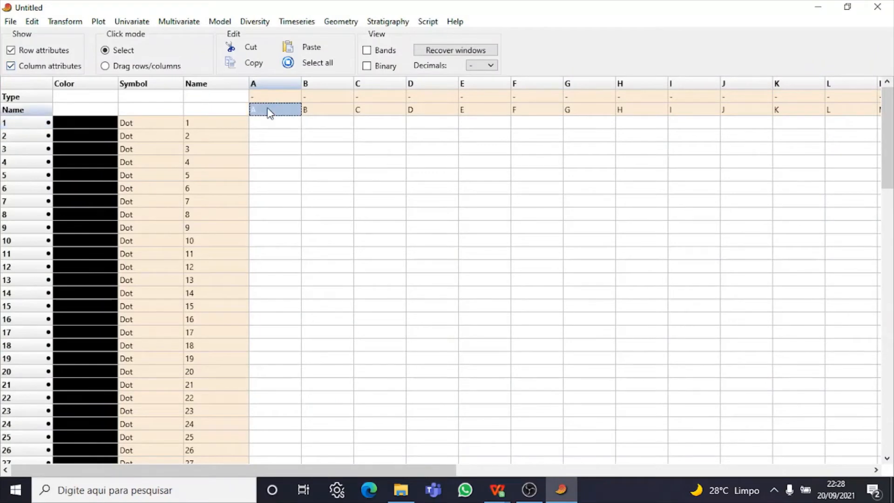
key(ctrl+v)
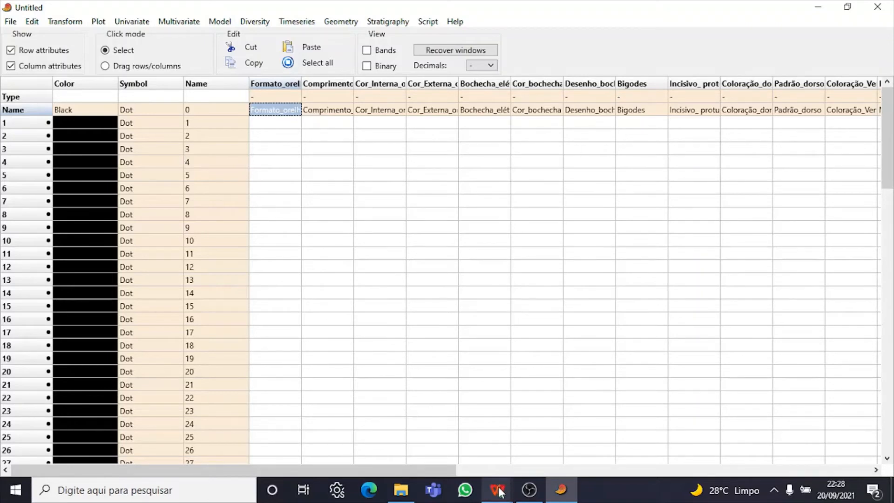
- Switch to Matrizes.xlsx and copy the numeric matrix's species names, from Rattata in A30 to Morpeko in A41
mouse_move(498, 491)
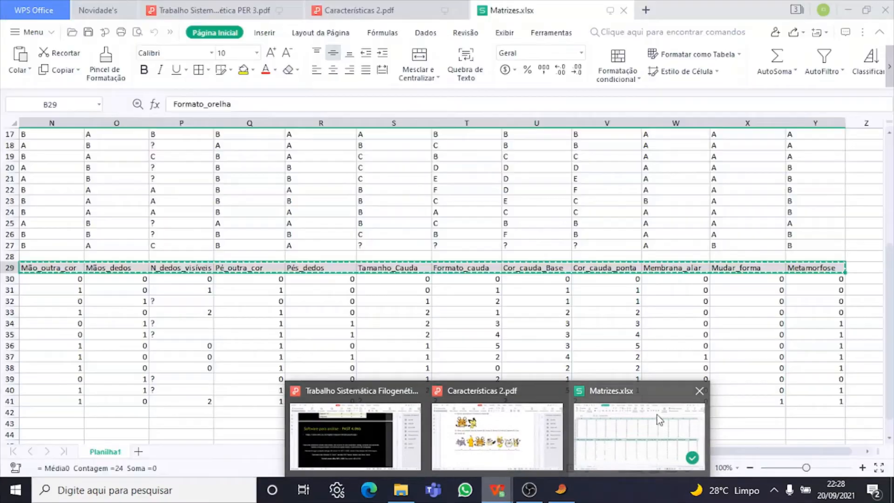
click(659, 420)
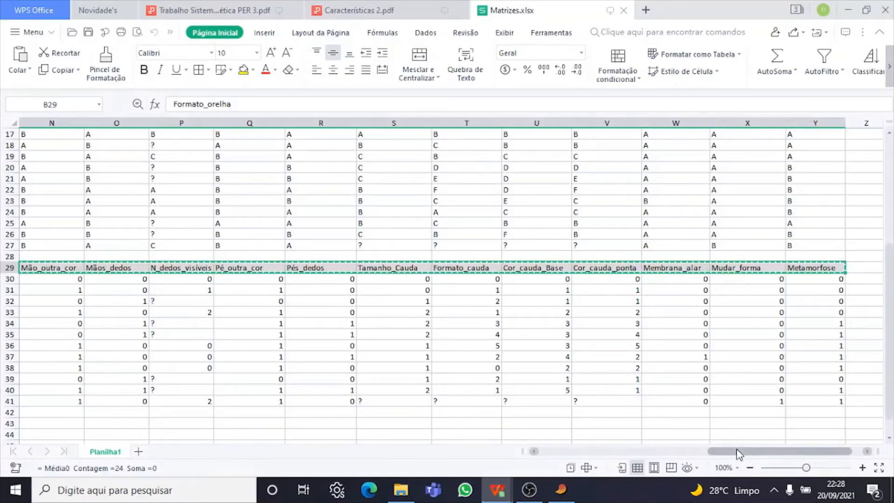
drag(736, 450, 567, 446)
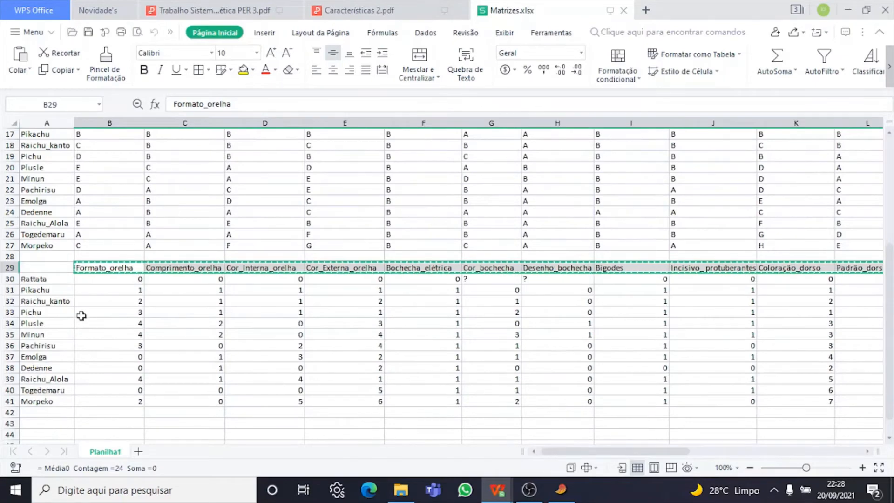
click(47, 270)
click(42, 279)
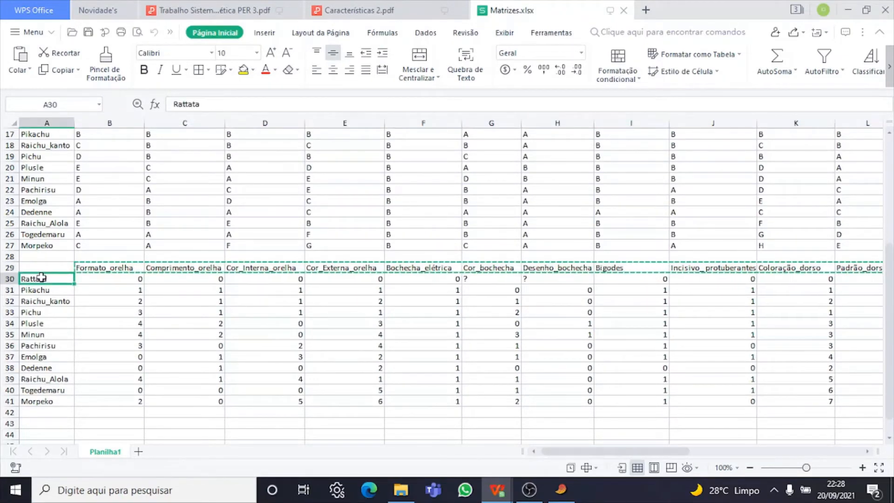
shift+click(38, 403)
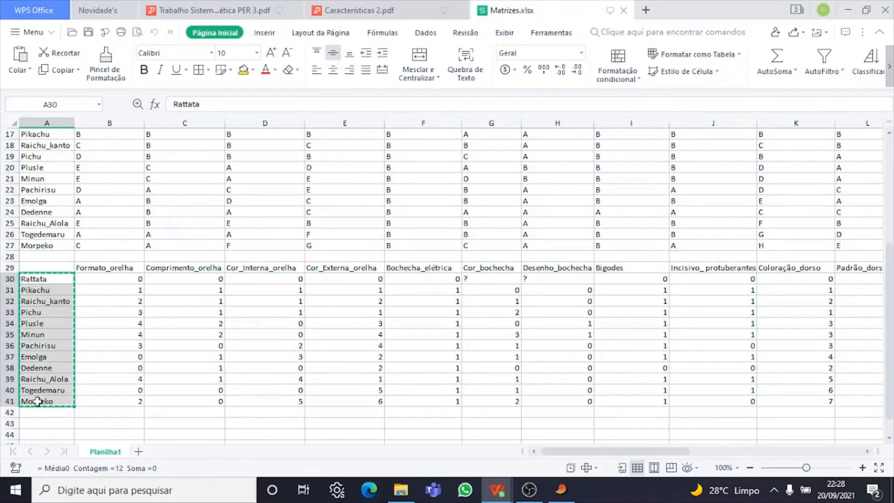
- Switch to PAST, paste the copied species names into the Name column from row 1, and hide both the row and column attributes
click(563, 494)
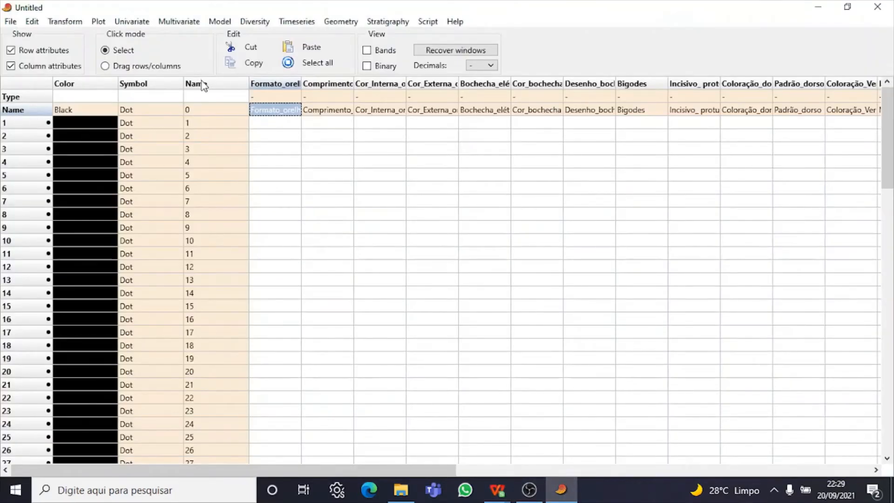
click(209, 124)
key(ctrl+v)
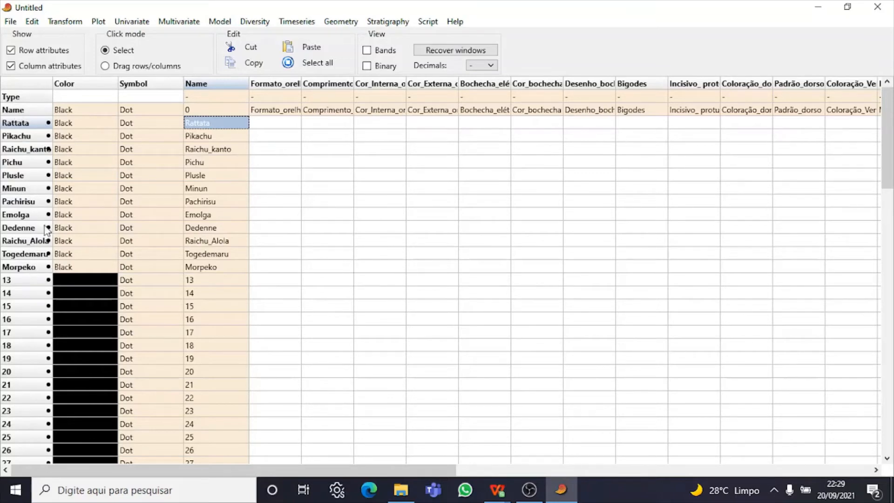
click(12, 51)
click(11, 65)
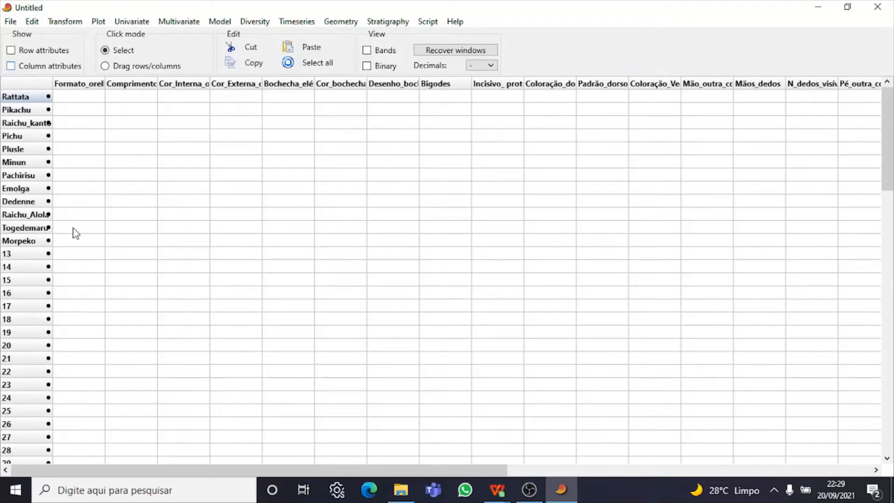
click(24, 99)
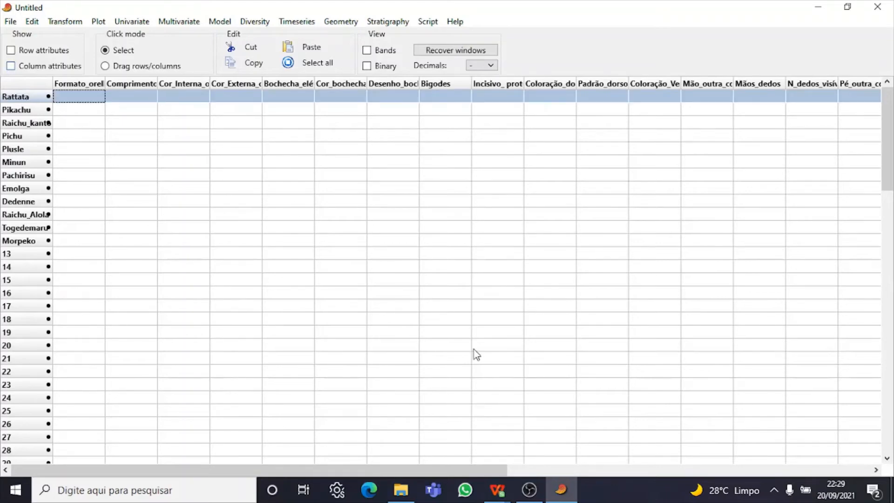
mouse_move(503, 498)
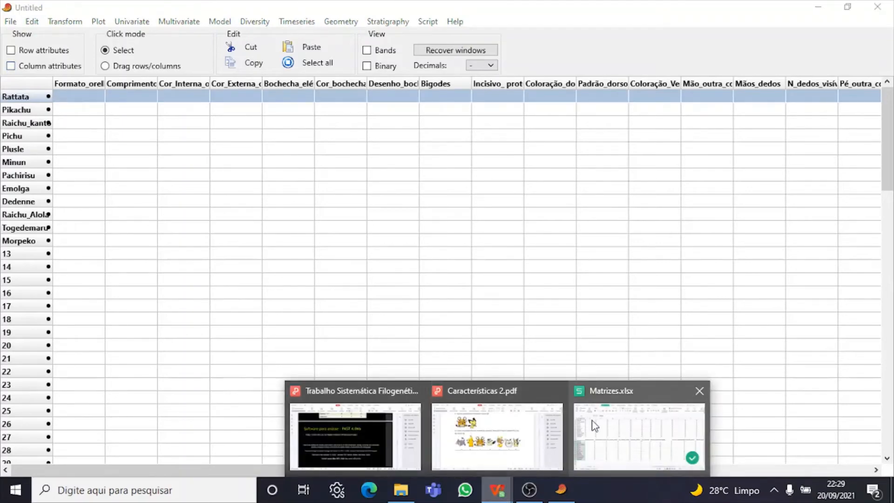
click(592, 425)
drag(891, 317, 893, 284)
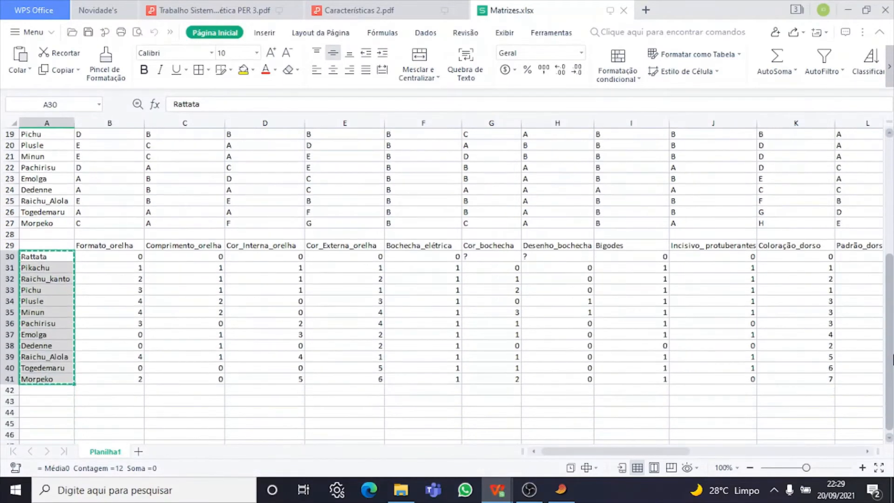
click(561, 489)
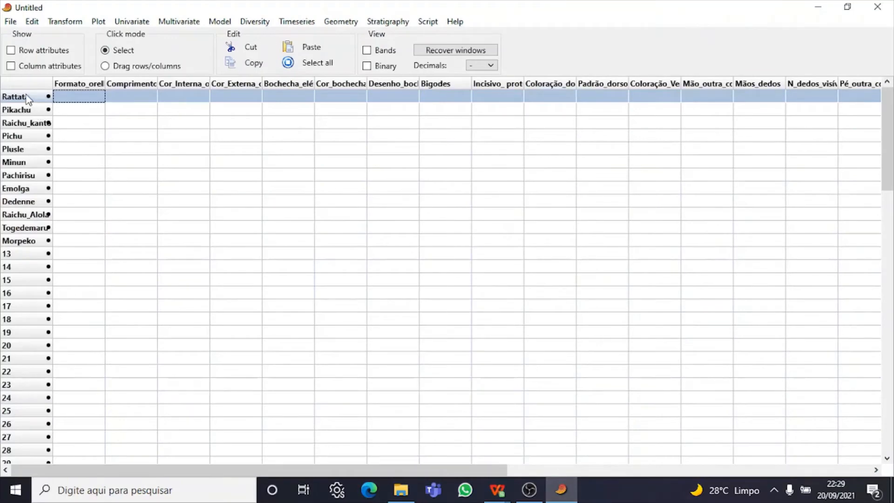
click(107, 153)
click(112, 281)
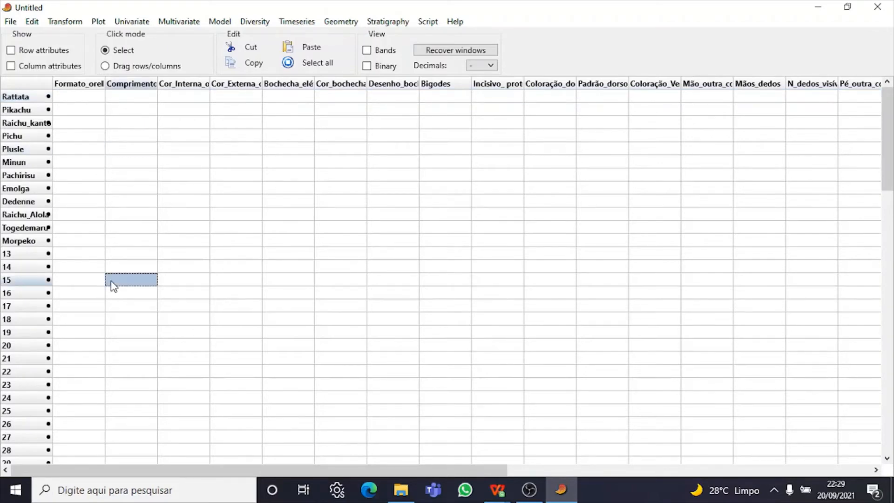
click(73, 257)
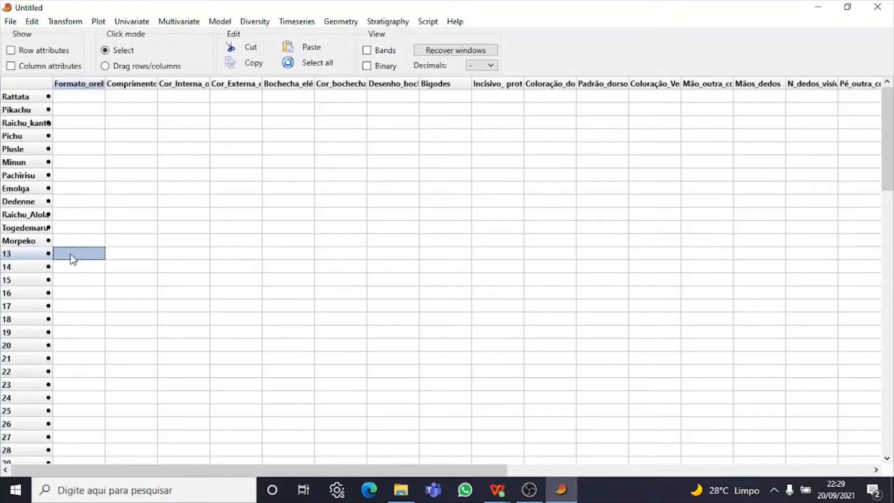
click(17, 137)
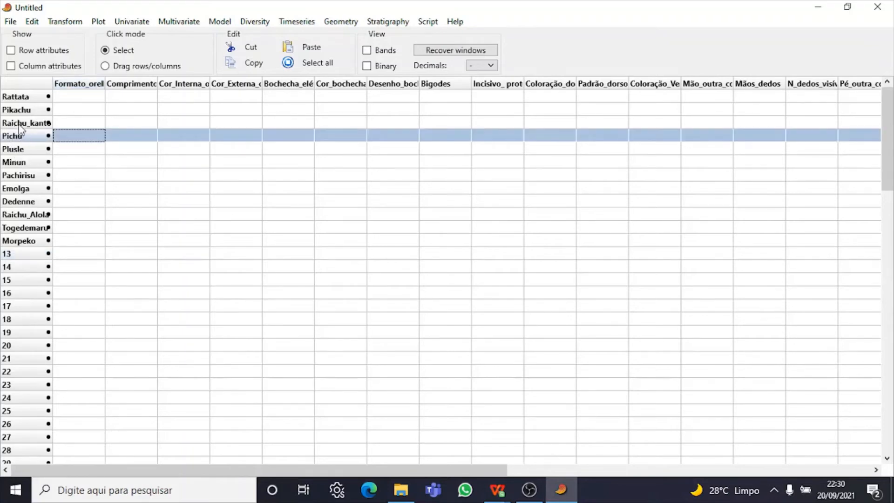
click(83, 256)
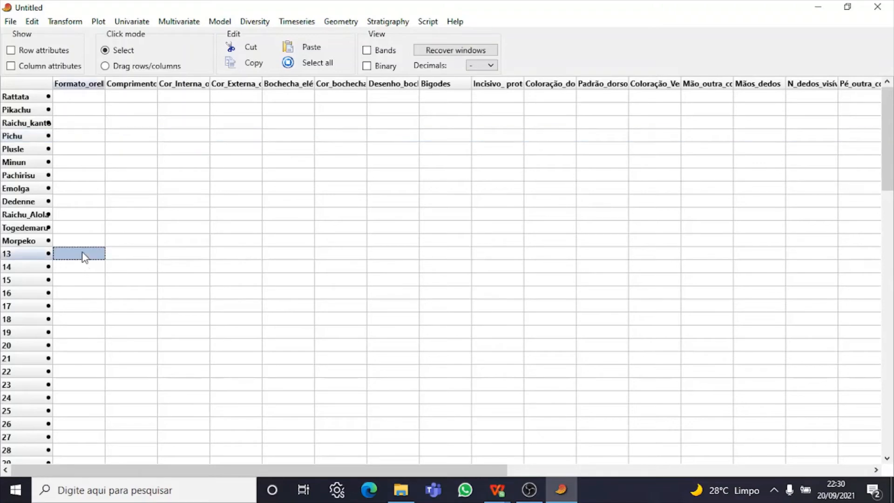
click(24, 98)
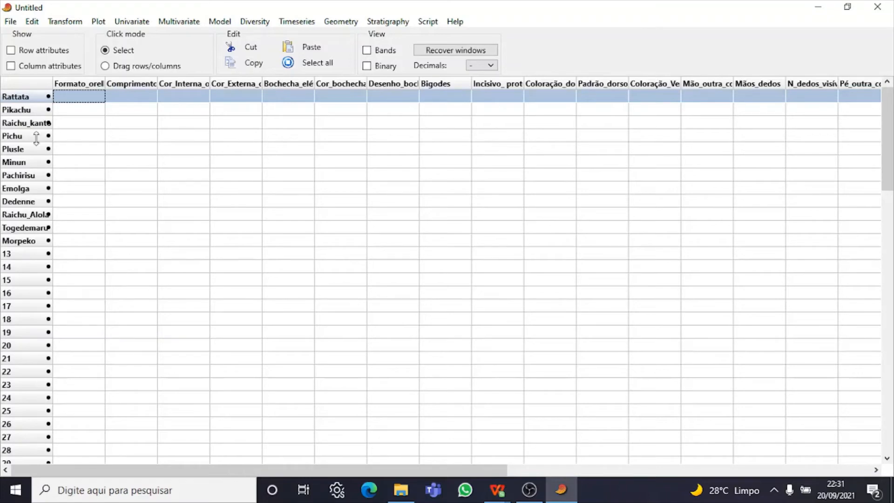
- Switch to Matrizes.xlsx and copy the numeric matrix's values, from B30 to Y41, without the character and species names
mouse_move(503, 497)
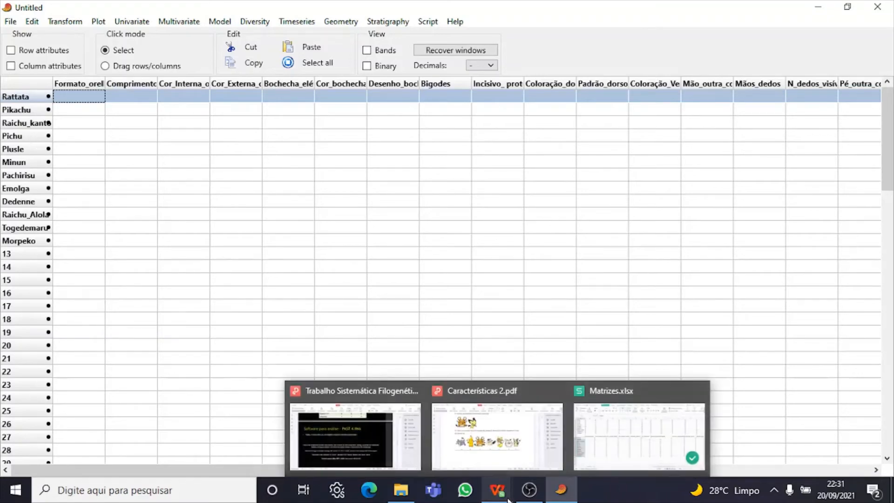
click(601, 446)
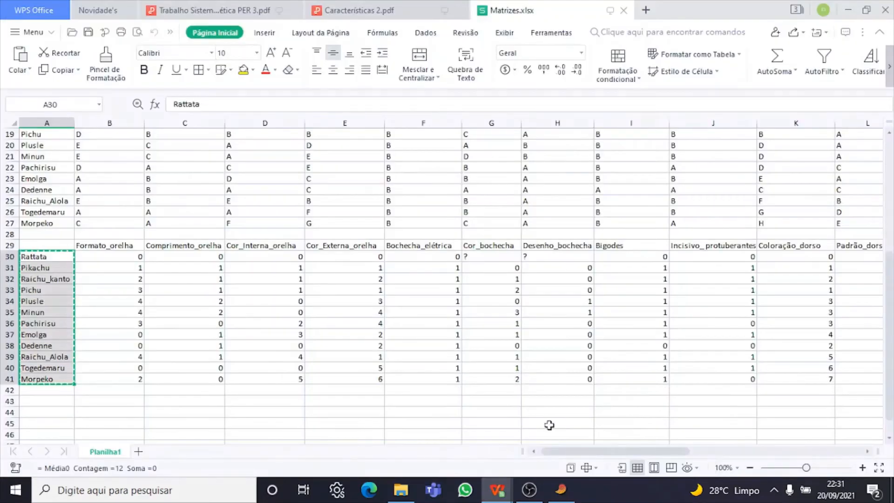
click(123, 253)
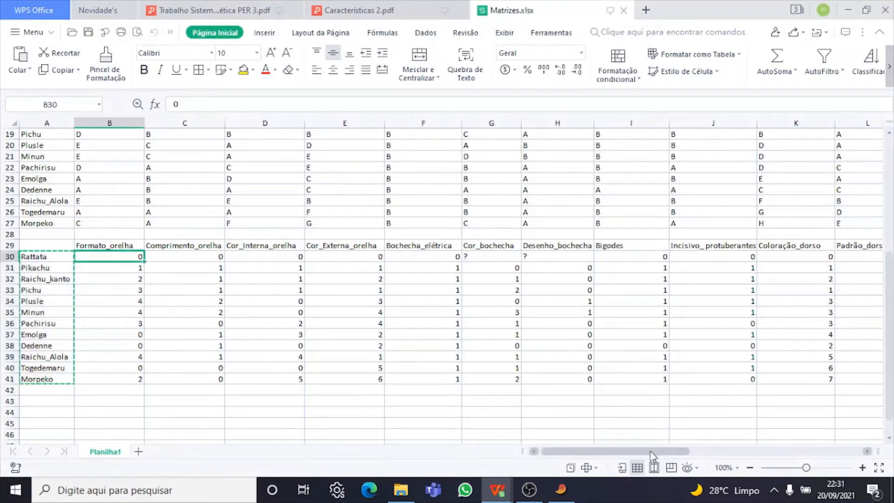
drag(666, 450, 833, 427)
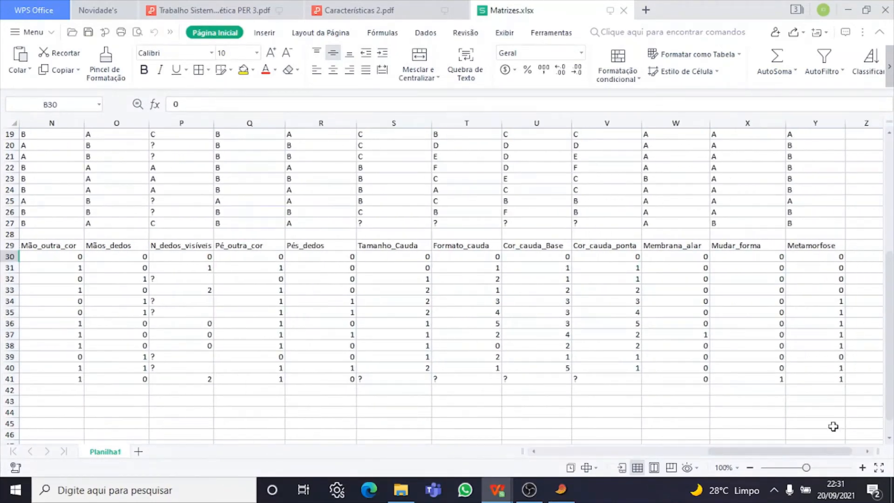
shift+click(809, 379)
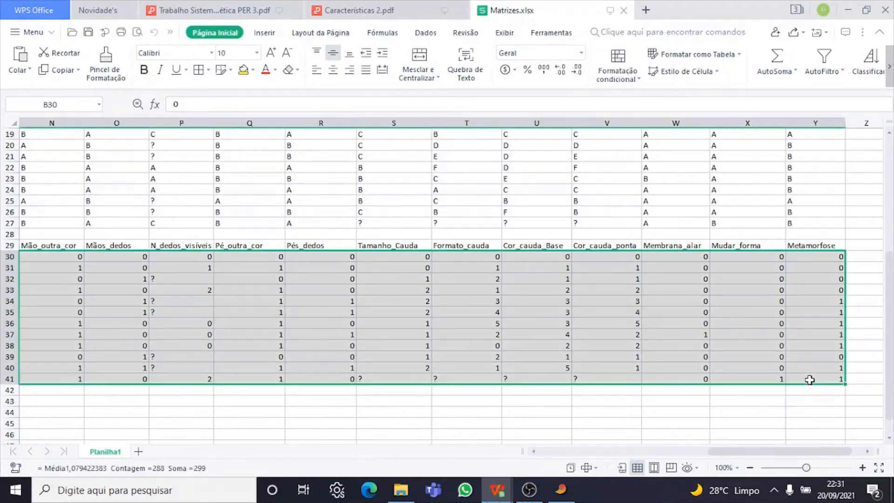
key(ctrl+c)
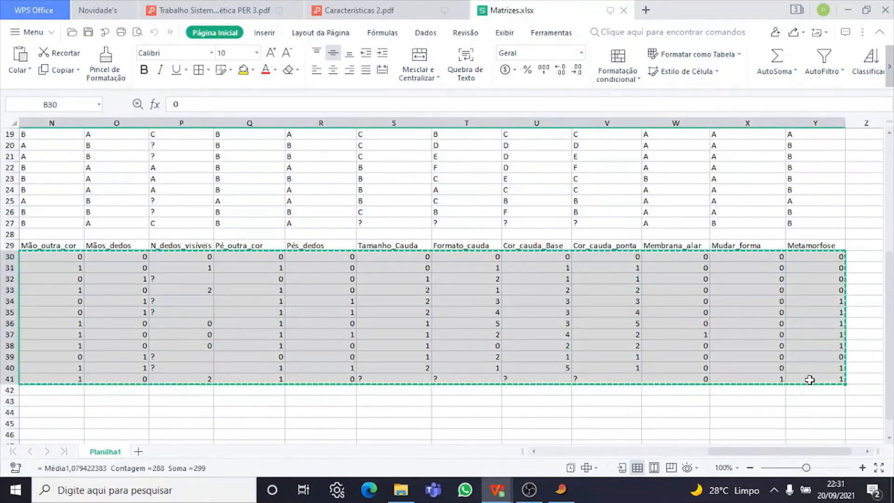
- Switch to PAST and paste the copied values into the data sheet, starting at the Rattata row under Formato_orelha
click(562, 490)
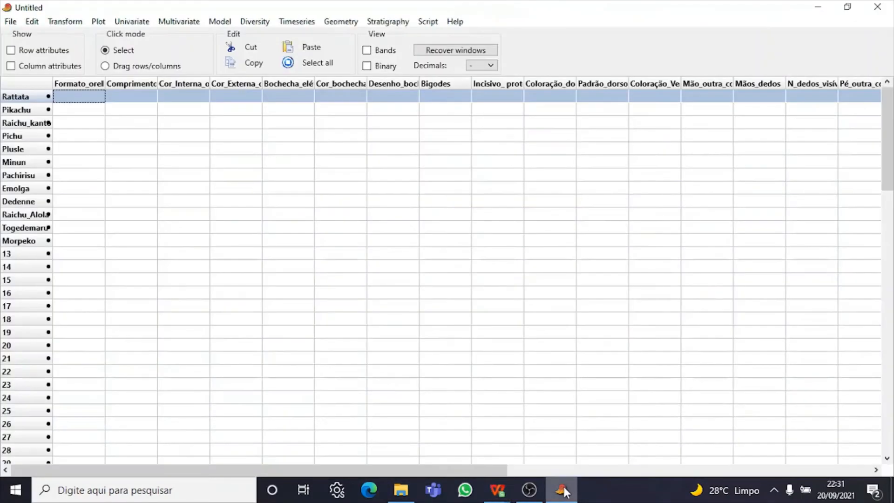
double_click(75, 97)
key(ctrl+v)
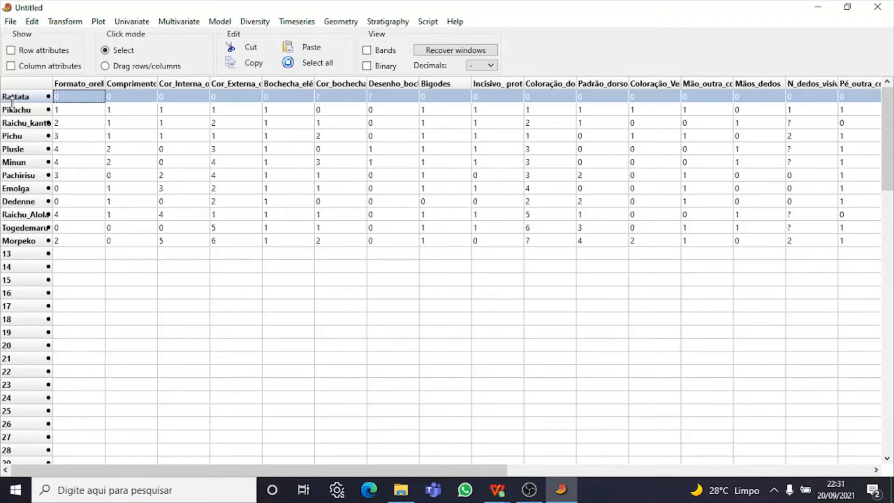
- Select the rows from Rattata to Morpeko, open the Parsimony (cladistic) clustering analysis for them, and maximize its window
shift+click(18, 241)
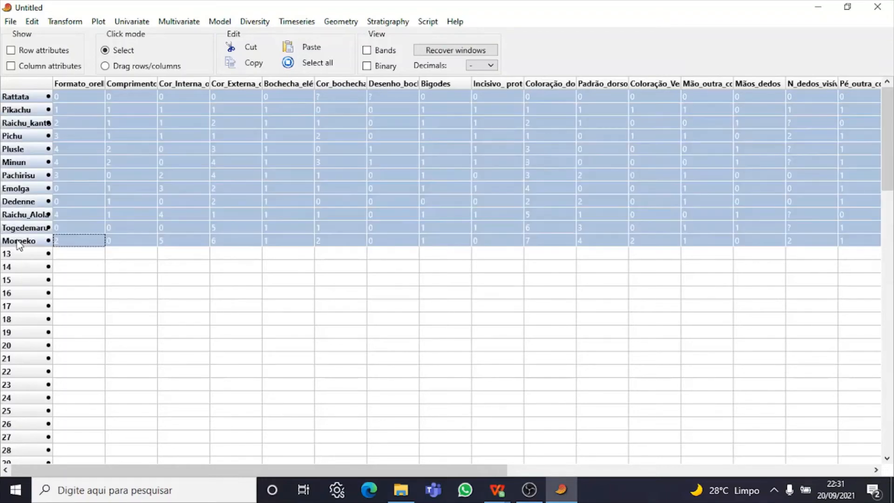
click(178, 23)
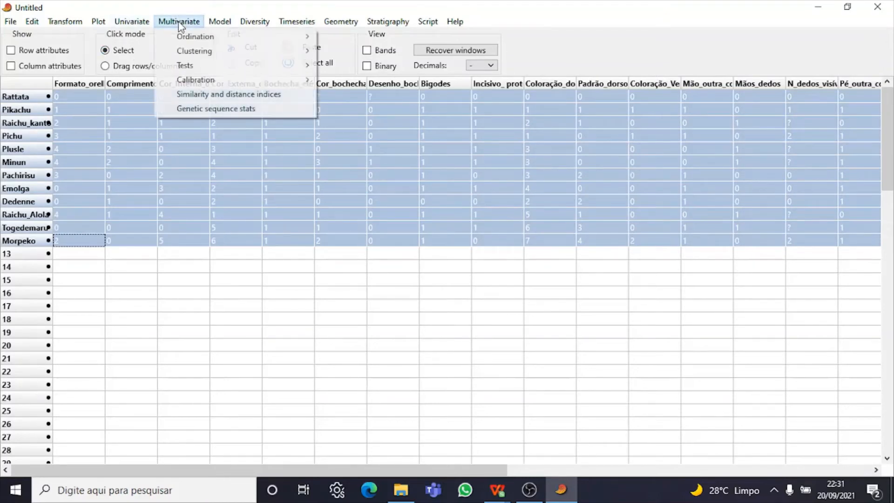
mouse_move(295, 51)
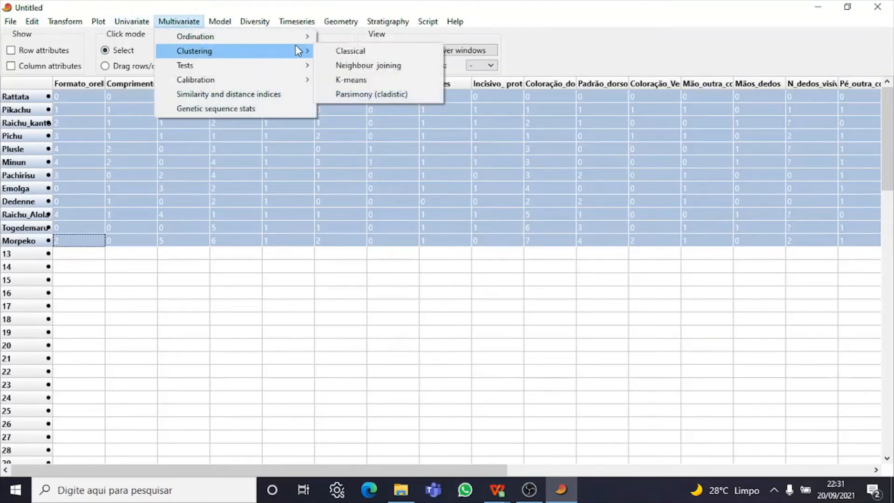
click(413, 95)
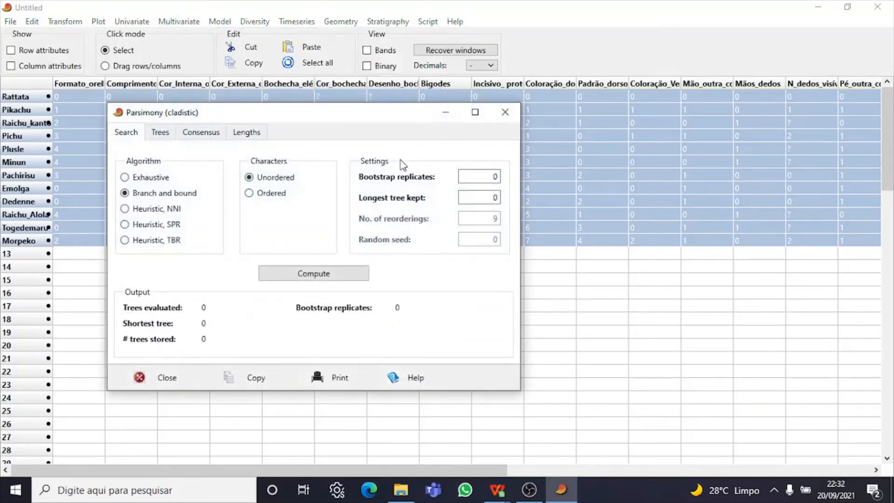
click(475, 112)
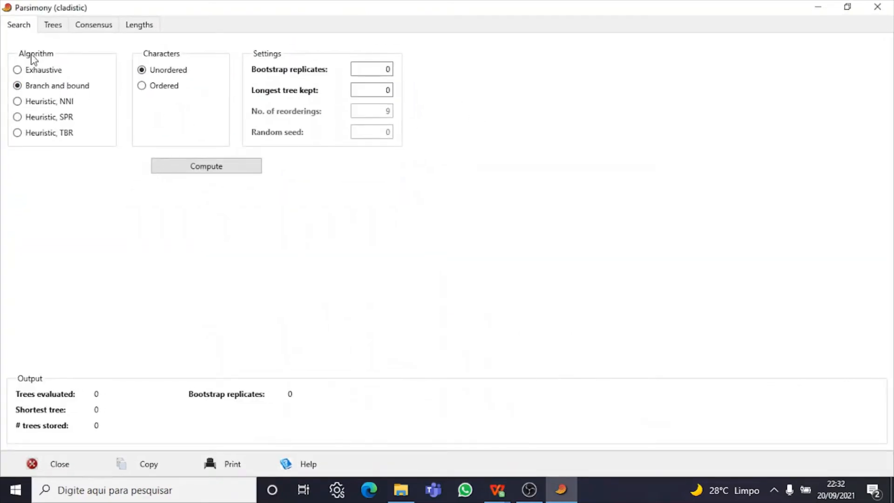
- Set the parsimony search algorithm to Heuristic, TBR and compute the trees
click(17, 69)
click(41, 88)
click(19, 134)
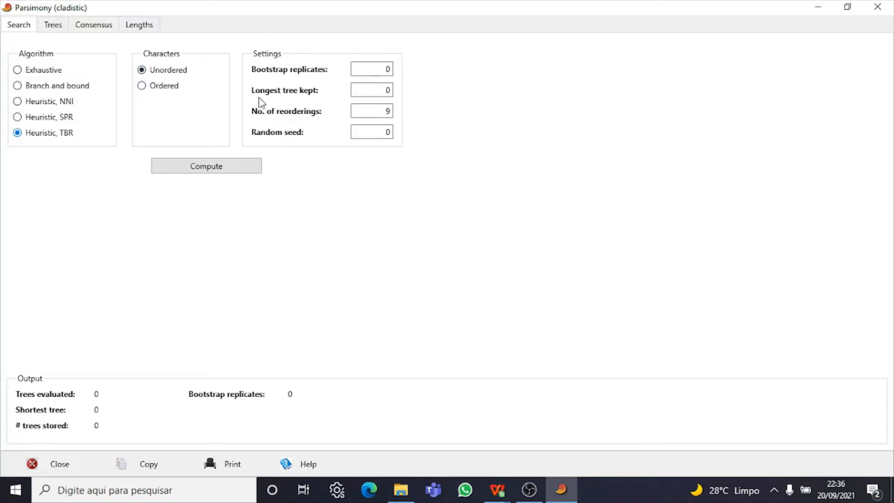
click(196, 173)
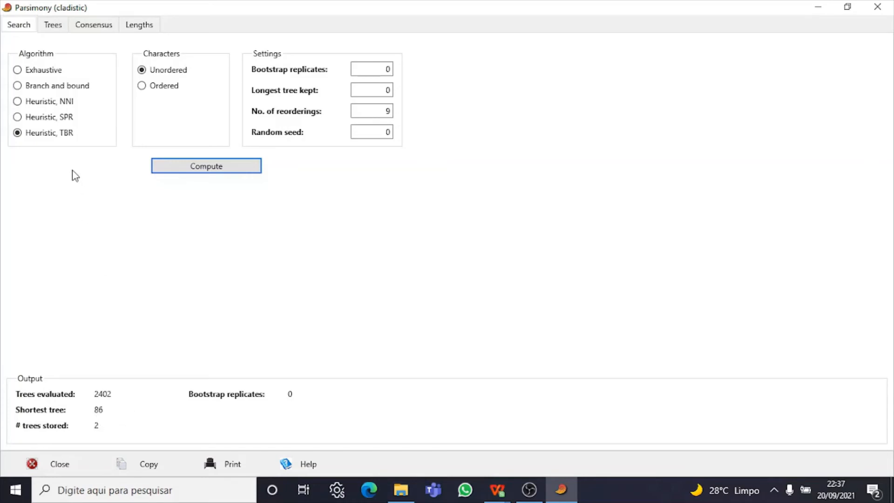
- Display the computed trees and resize the Parsimony window so that tree 1 fills the maximized view
click(53, 25)
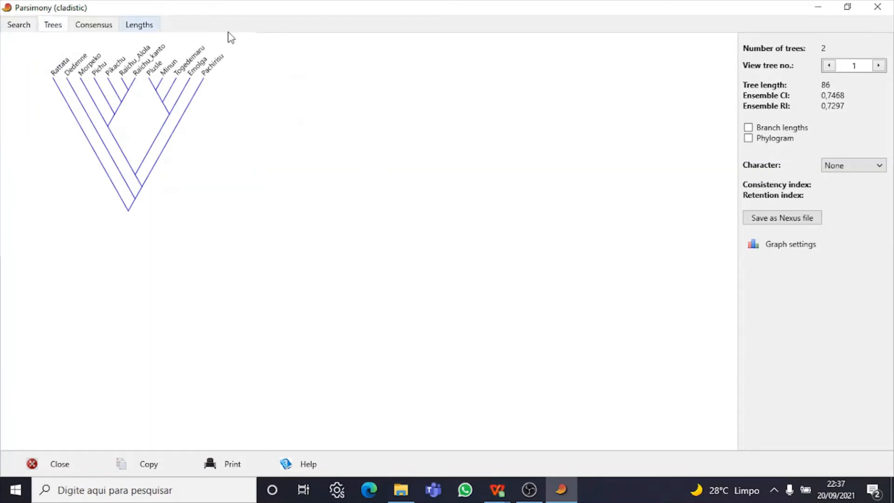
click(847, 8)
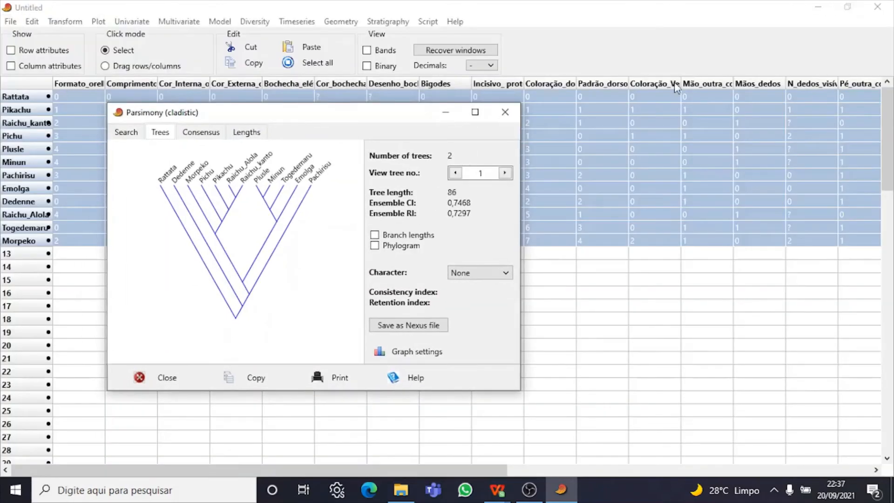
click(479, 116)
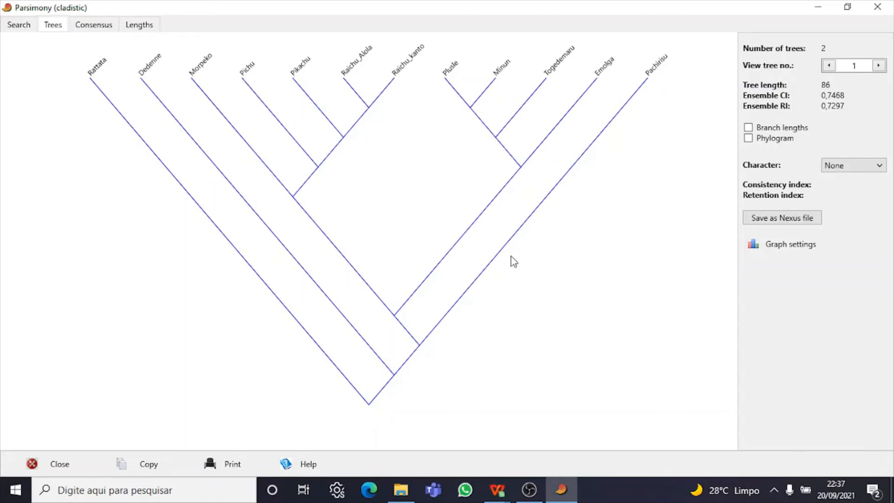
- Compare the branching of tree 2 with tree 1 and return to tree 1
click(879, 66)
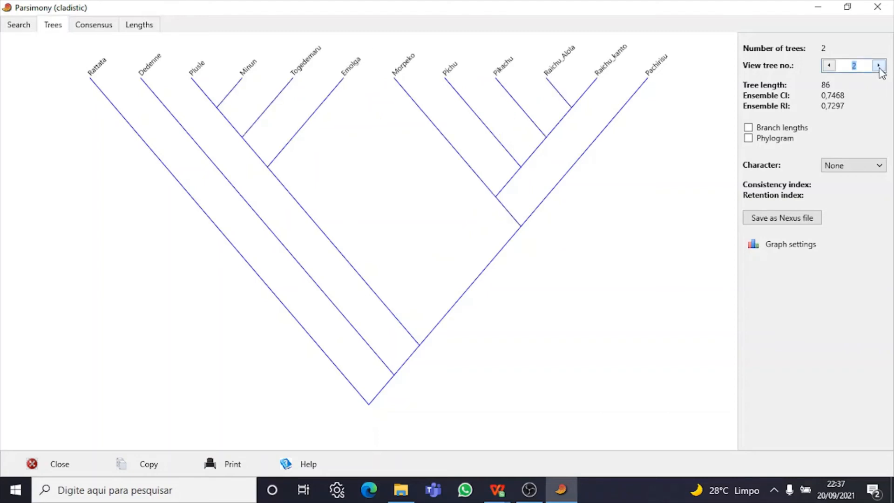
click(832, 67)
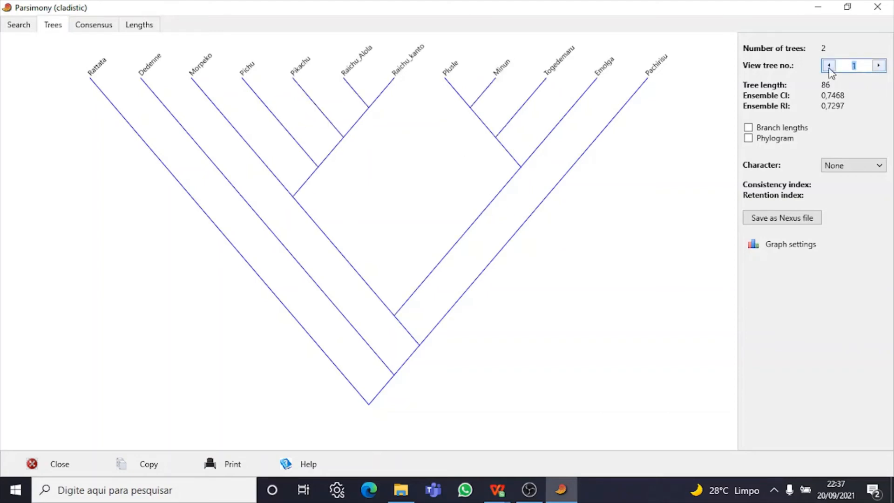
click(879, 66)
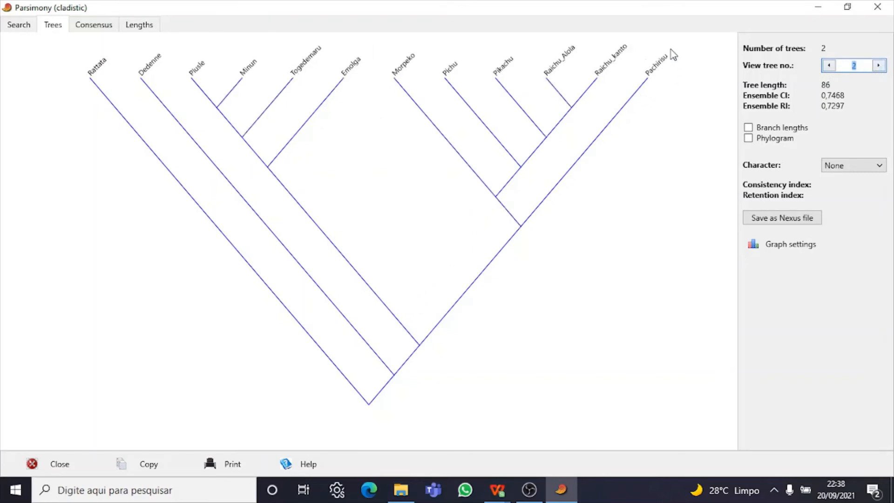
click(829, 66)
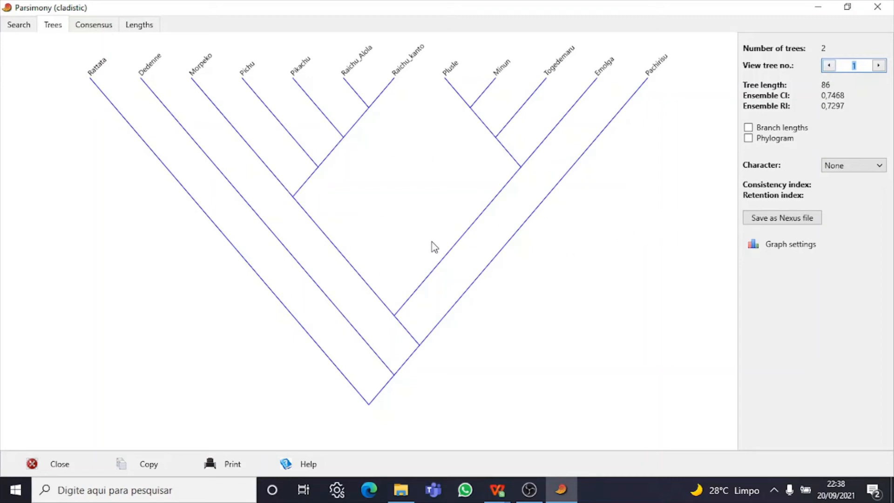
- Display the consensus tree and compare its Majority and Strict versions, leaving Strict selected
click(96, 31)
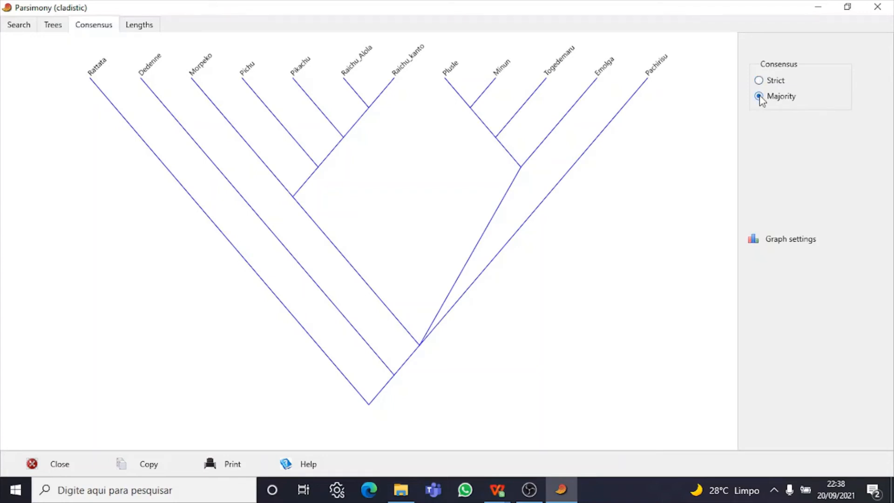
click(759, 81)
click(759, 96)
click(759, 81)
click(760, 96)
click(760, 81)
- Compare tree 1 with the strict consensus tree and return to the individual tree
click(55, 25)
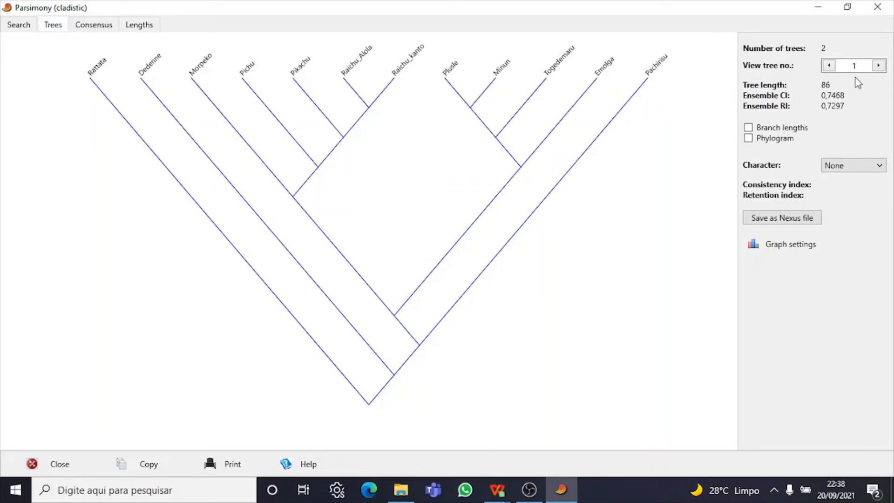
click(90, 29)
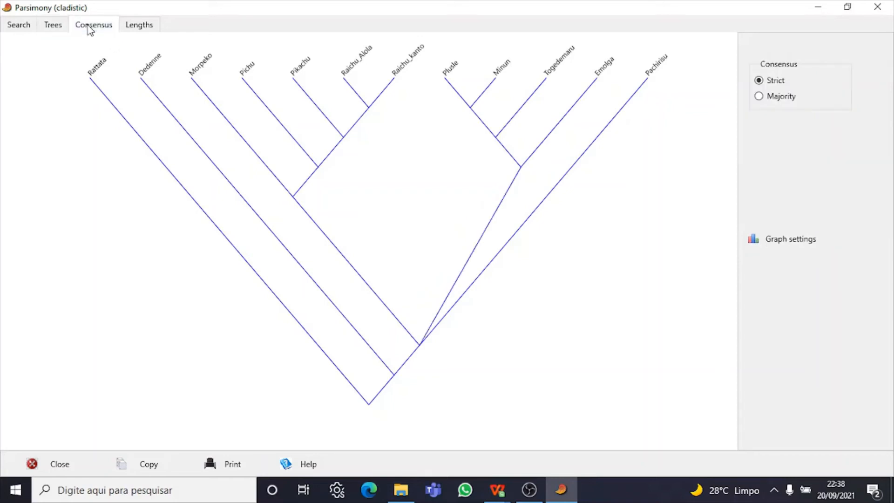
click(61, 28)
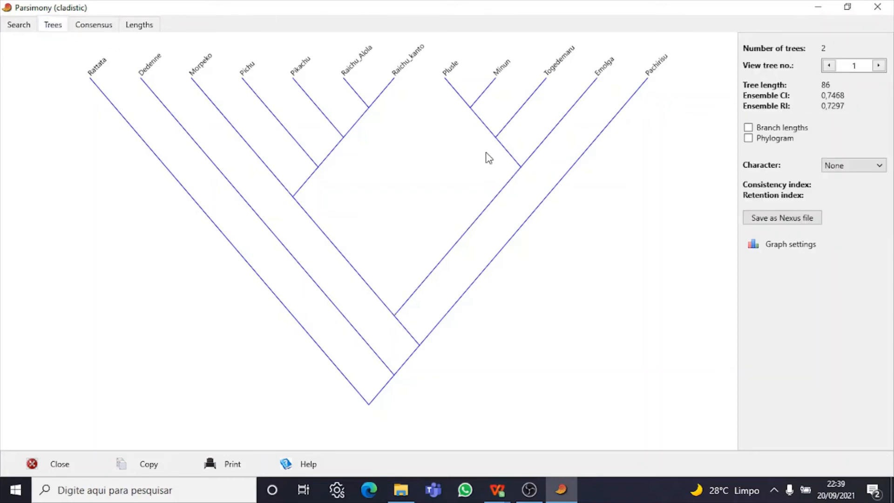
click(87, 28)
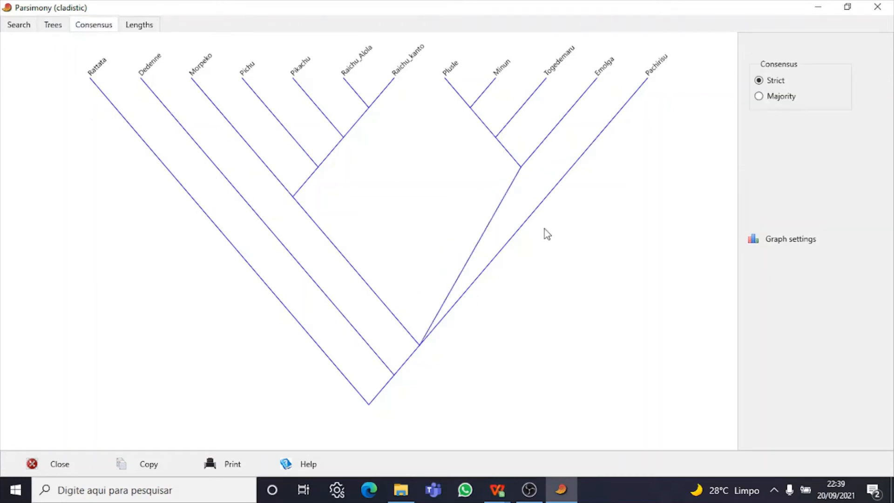
click(54, 27)
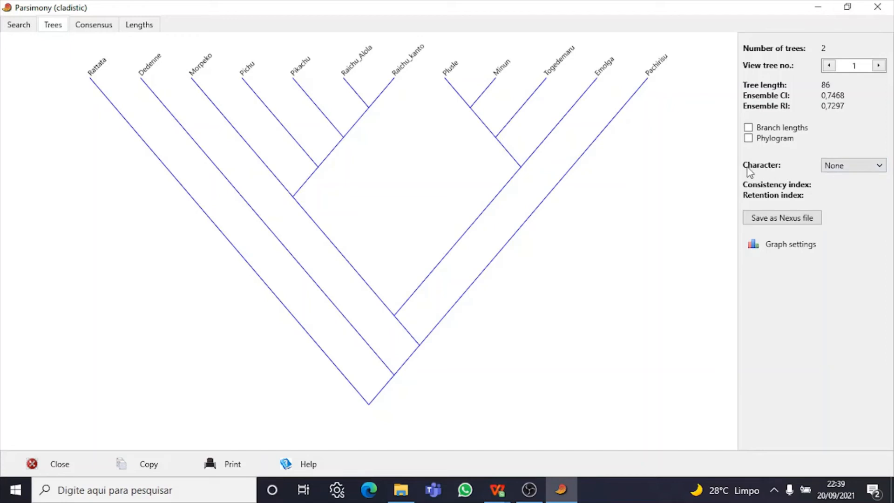
- Show the Formato_orelha character states on tree 1, followed by those of the Comprimento character listed after it
click(879, 166)
mouse_move(882, 196)
mouse_down()
mouse_move(885, 263)
mouse_move(885, 191)
mouse_up()
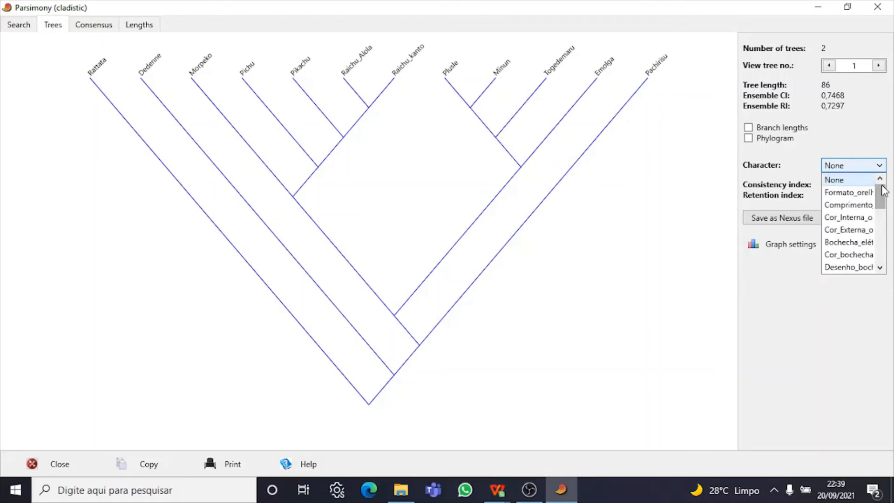
click(852, 193)
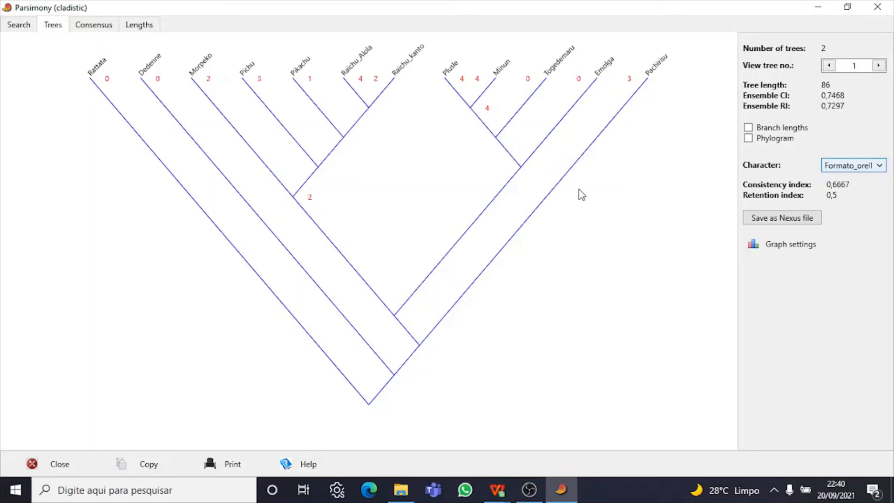
click(879, 166)
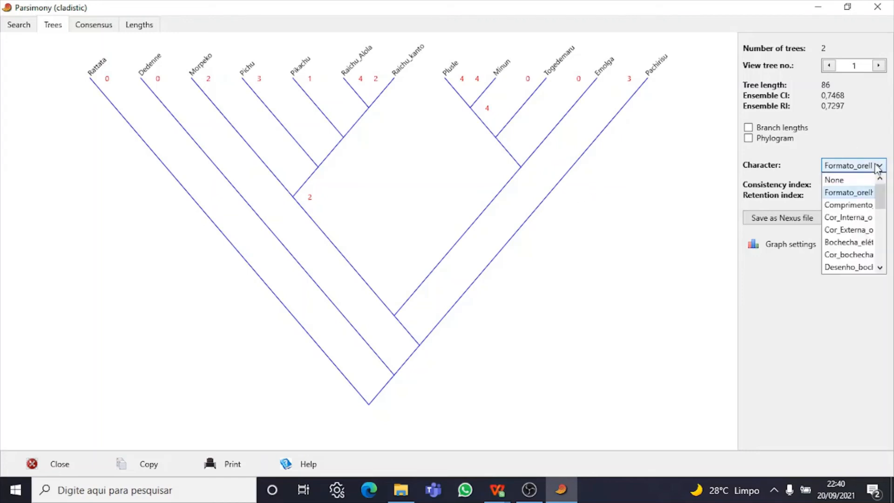
click(848, 205)
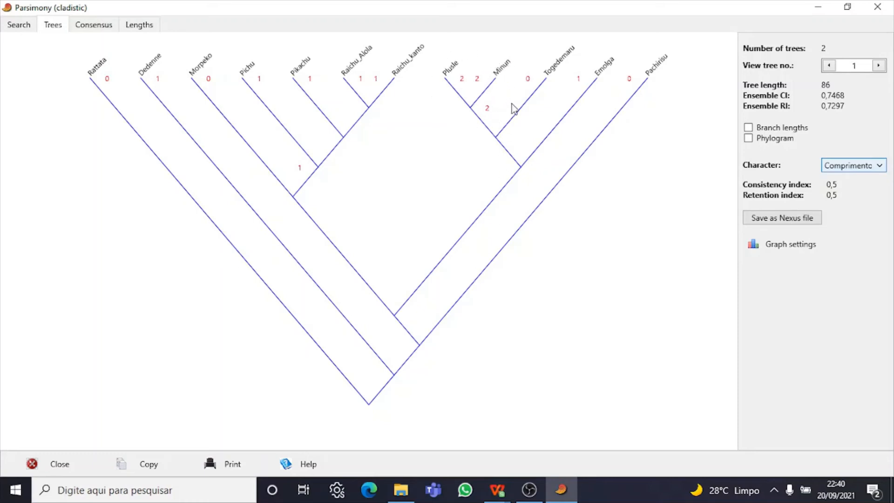
click(879, 166)
click(880, 166)
click(863, 167)
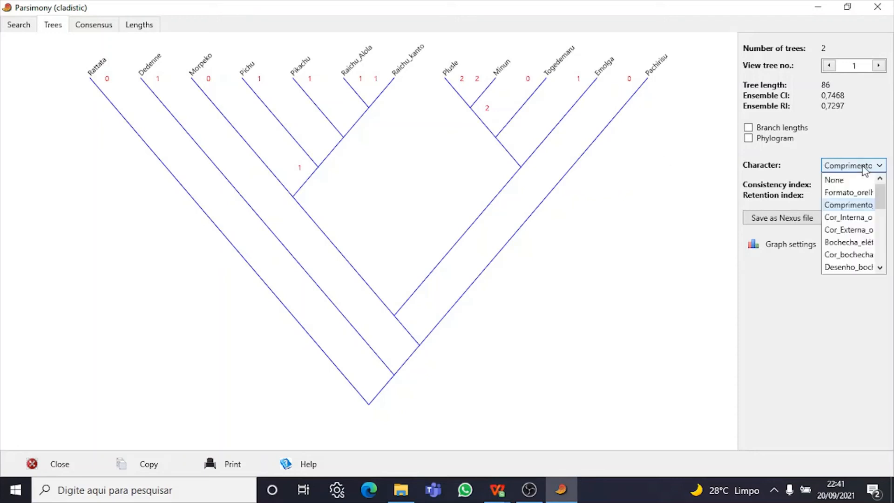
mouse_move(880, 195)
mouse_down()
mouse_move(881, 252)
mouse_move(880, 186)
mouse_up()
click(878, 167)
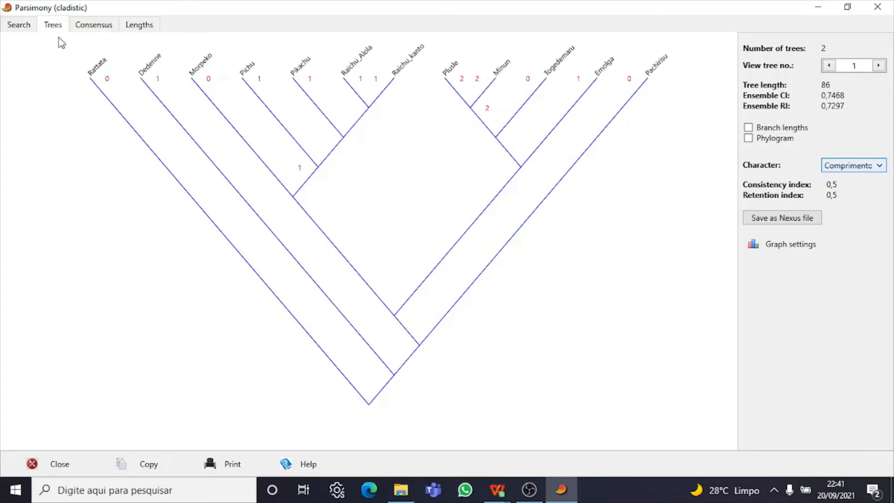
click(21, 26)
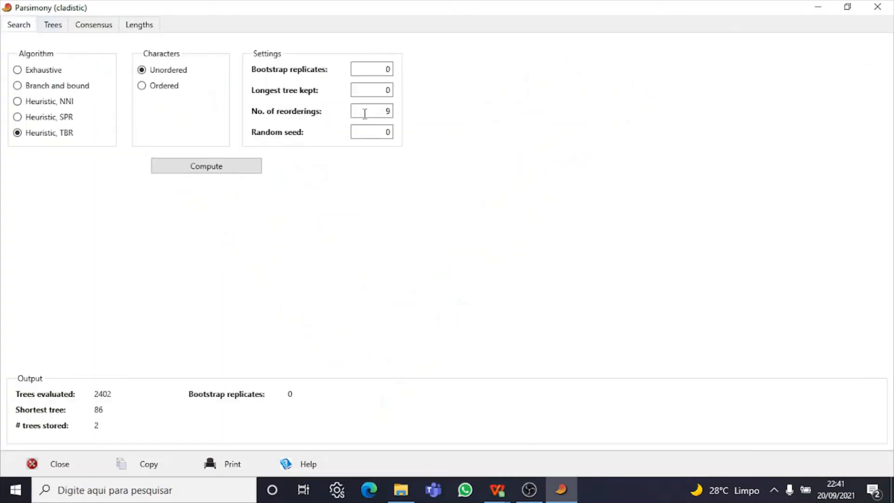
click(51, 26)
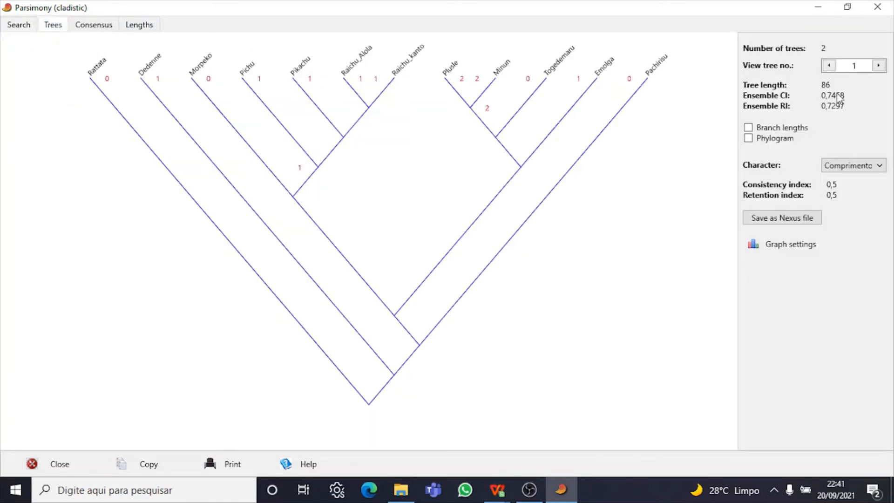
click(830, 65)
- Set the bootstrap replicates to 100, recompute the parsimony trees and display the resulting tree
click(19, 24)
click(391, 70)
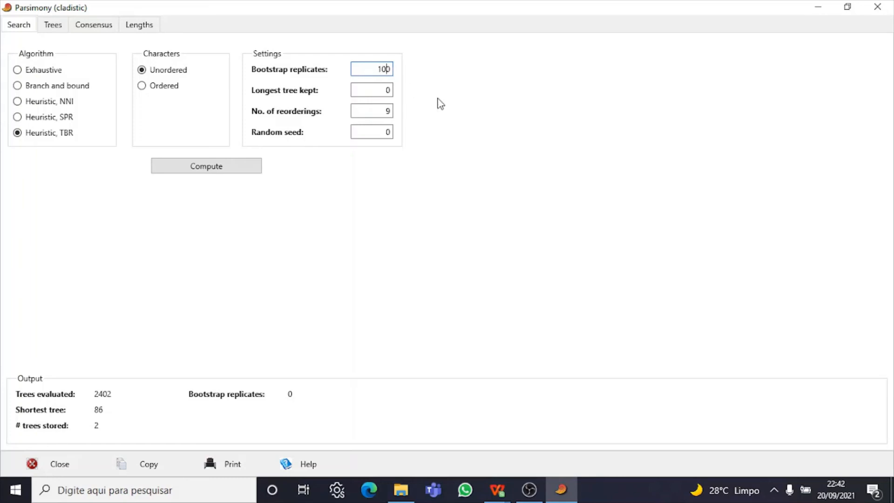
click(385, 90)
click(210, 170)
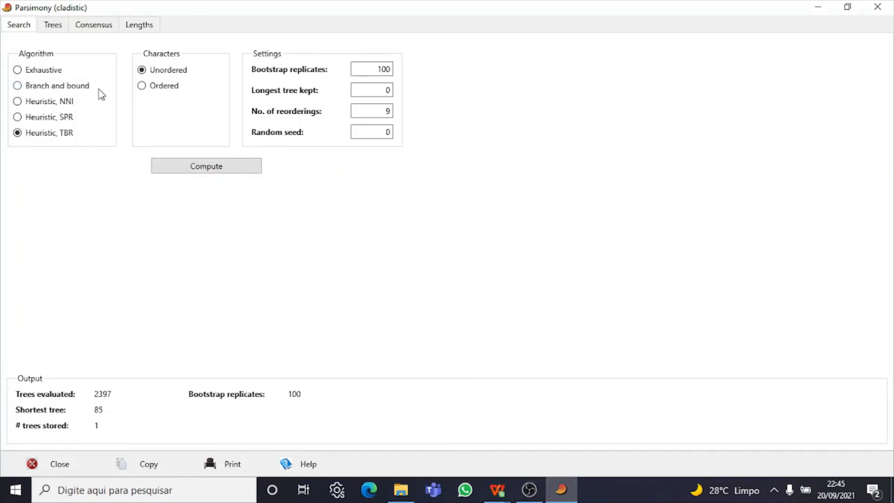
click(55, 25)
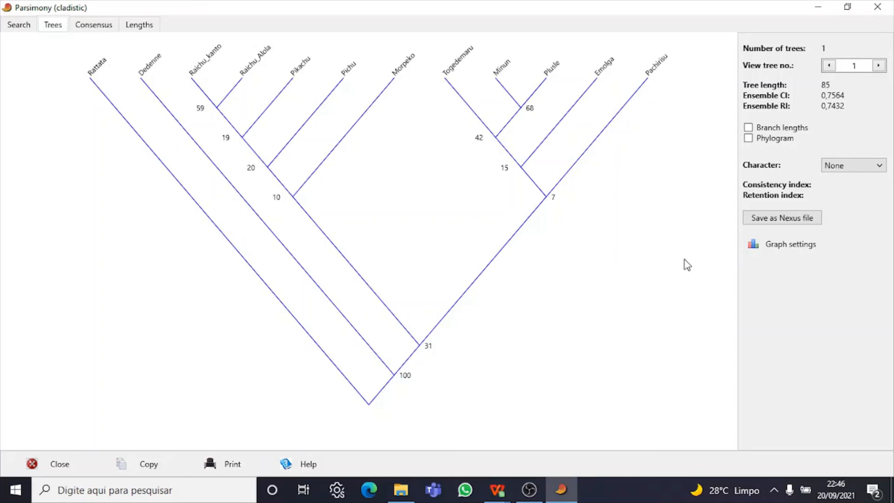
- Open the tree's graph settings, enable thick lines and turn off colors
click(800, 253)
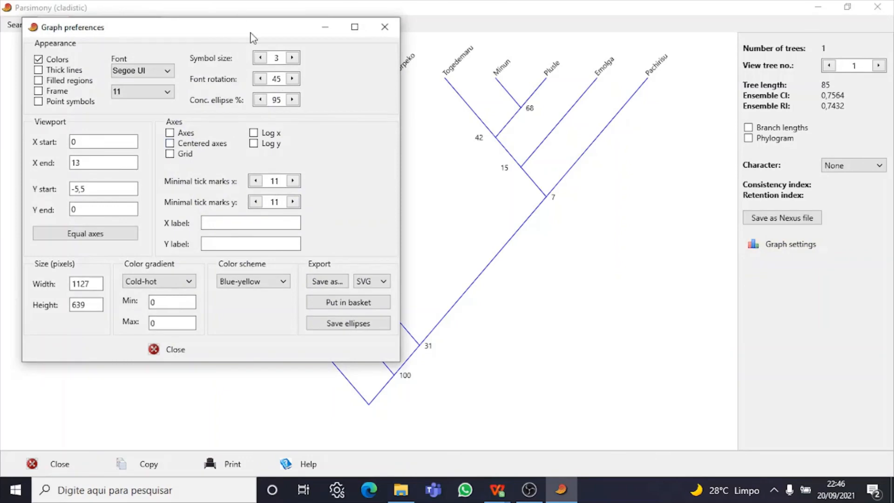
drag(250, 37, 257, 66)
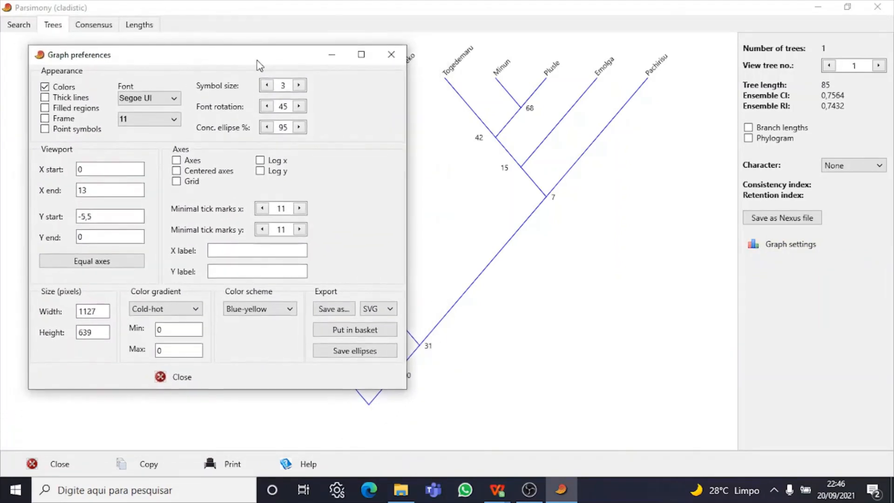
click(44, 99)
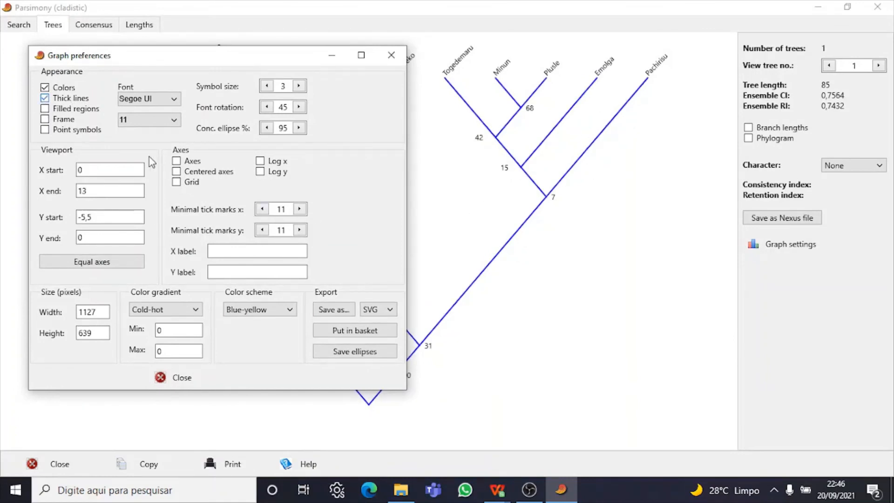
click(45, 88)
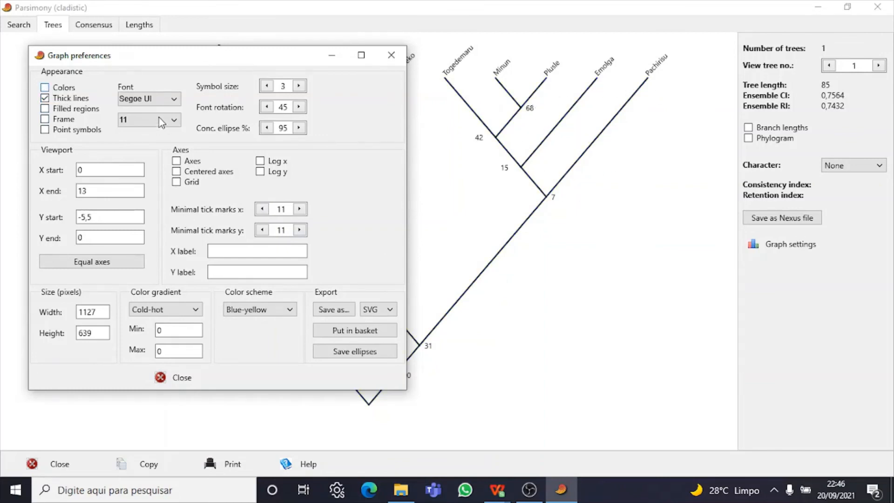
- Set the tree's label font to a Bahnschrift typeface at size 12
click(158, 102)
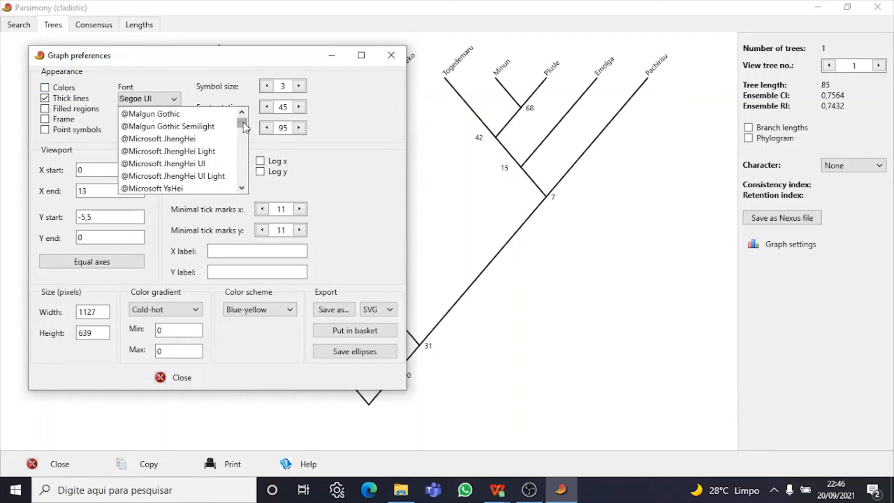
drag(244, 127, 244, 133)
click(208, 130)
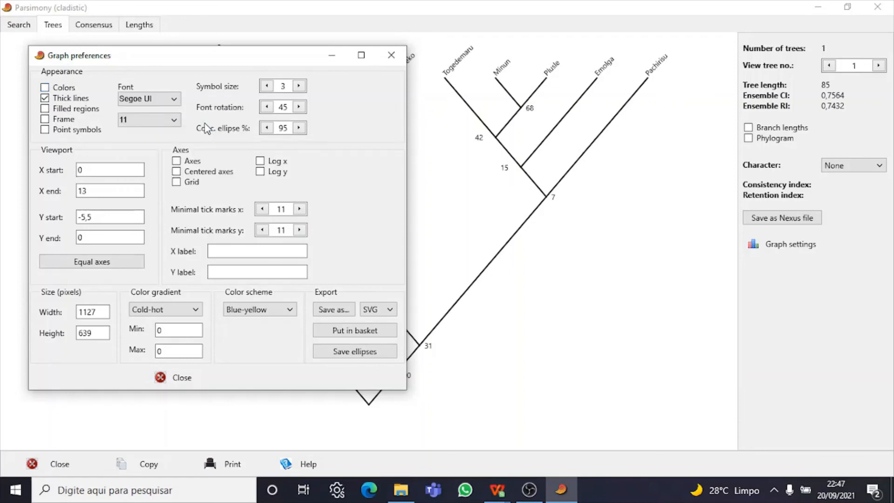
click(174, 119)
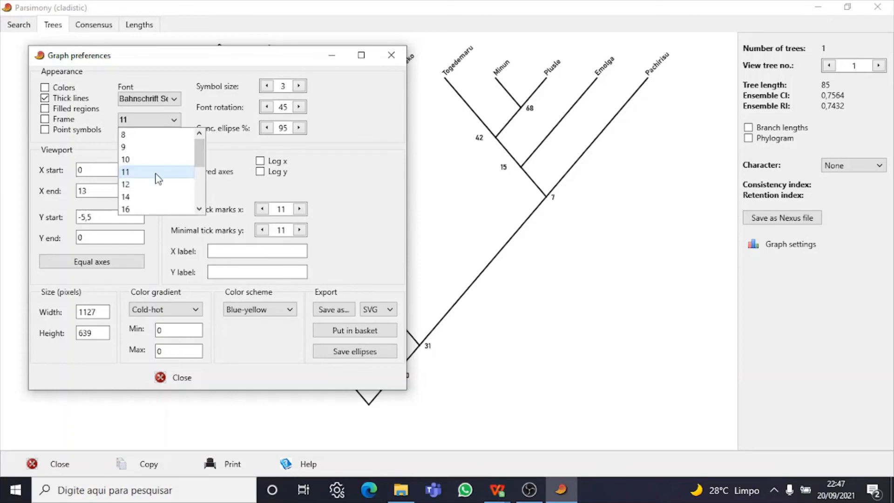
click(139, 187)
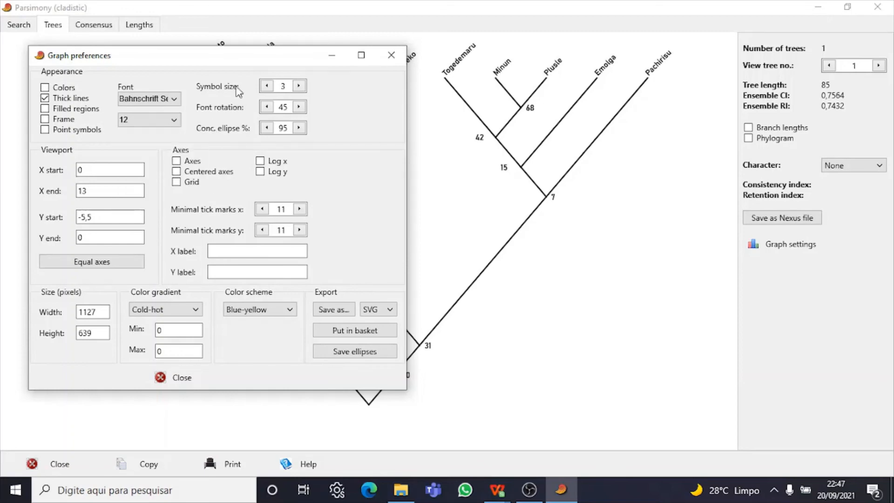
- Cancel the initial SVG save and choose PNG as the graph's export format
drag(296, 65, 318, 34)
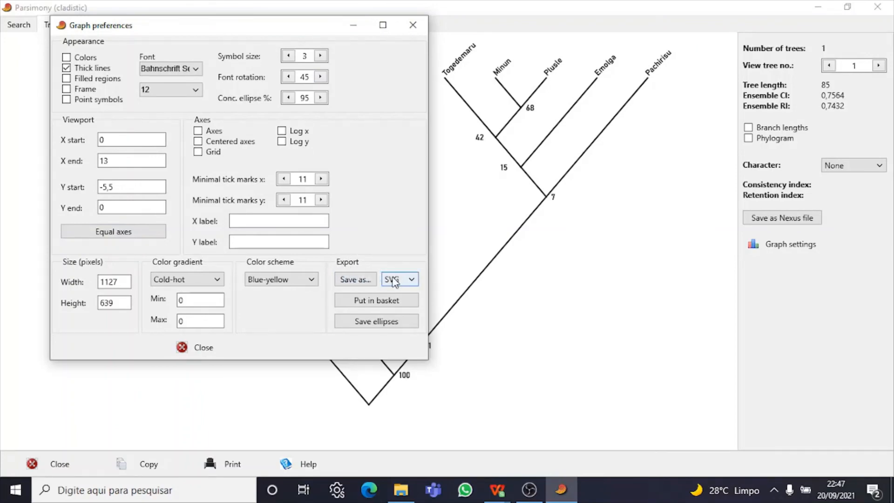
click(355, 280)
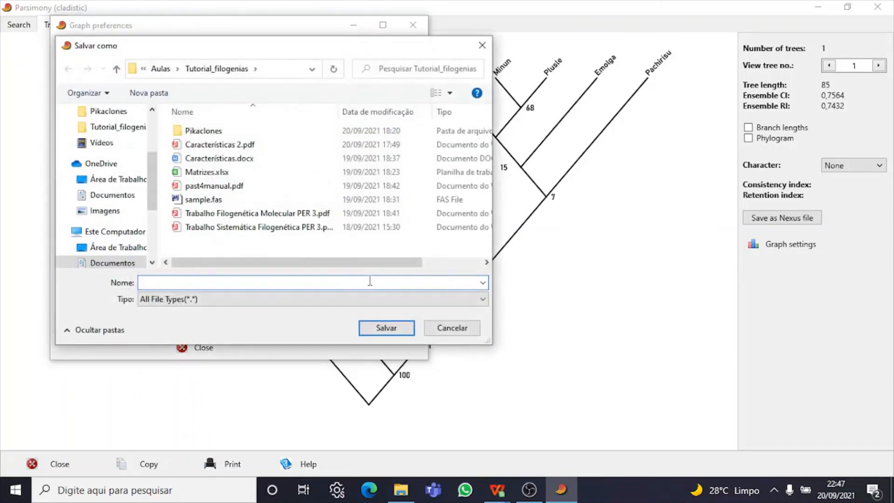
click(438, 328)
click(405, 280)
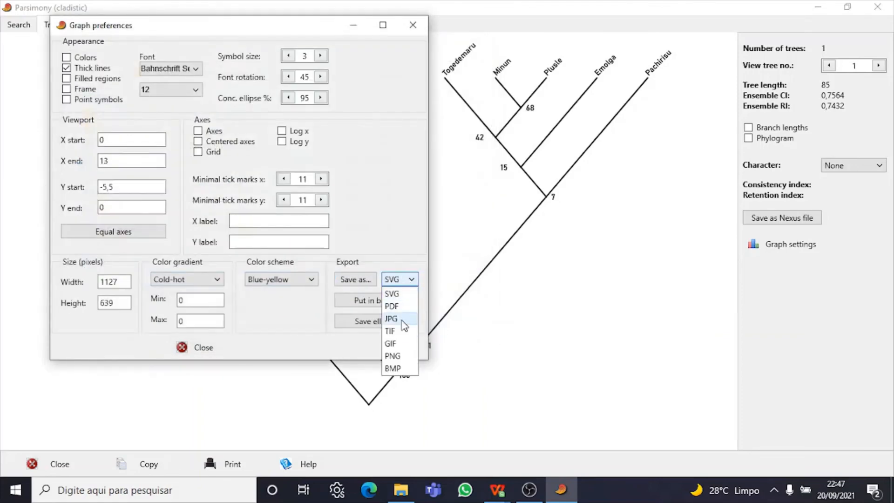
click(393, 357)
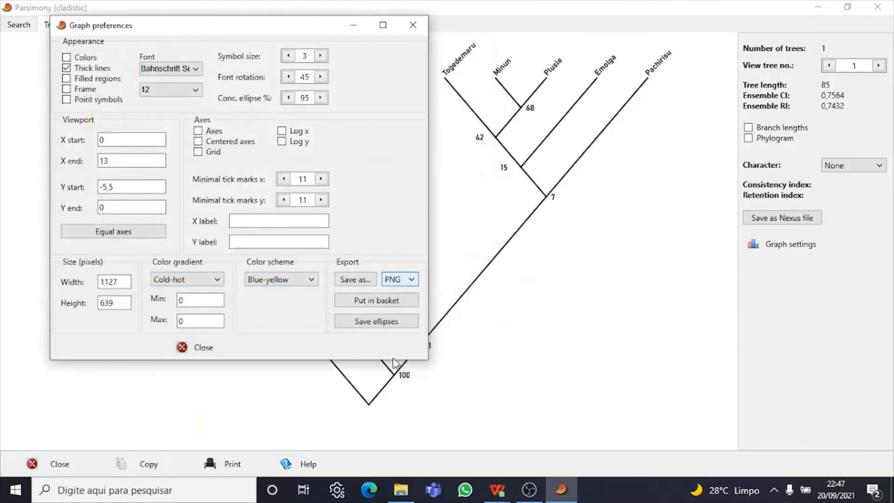
- Export the tree graph as Resultado.png in the Tutorial_filogenias folder and minimize the graph preferences
click(357, 281)
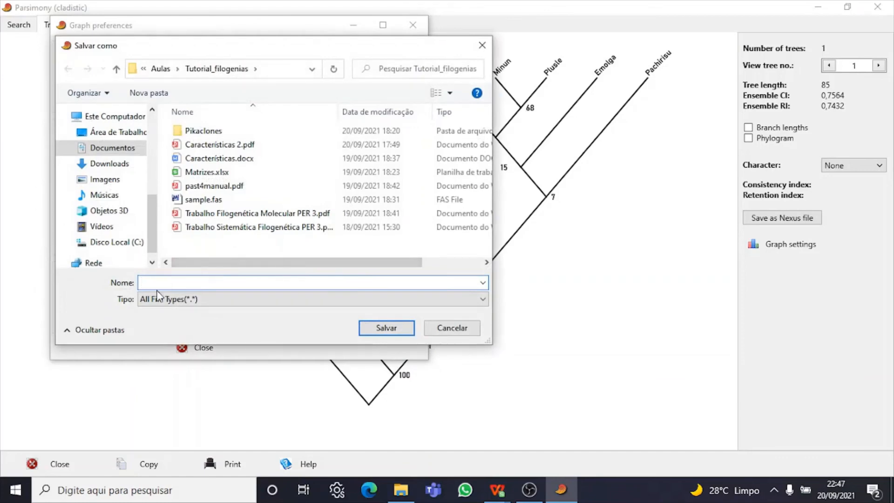
text(Teste)
key(BackSpace)
key(BackSpace)
key(BackSpace)
key(BackSpace)
key(BackSpace)
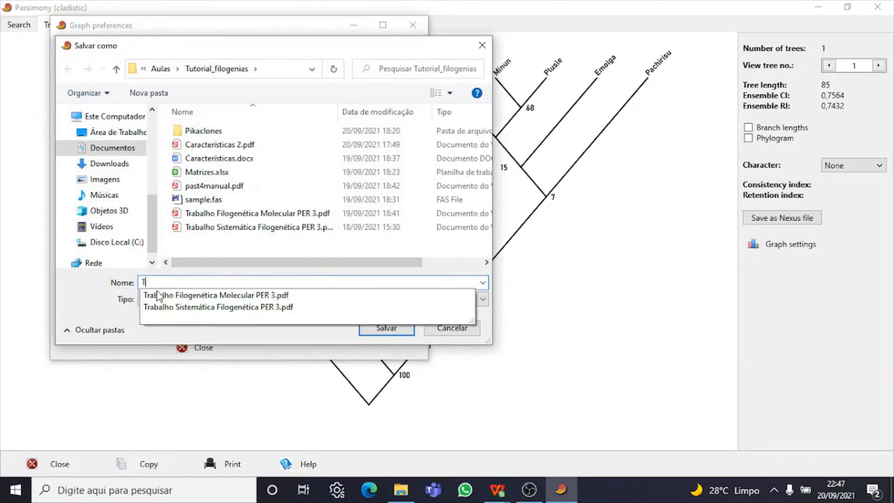
text(Result)
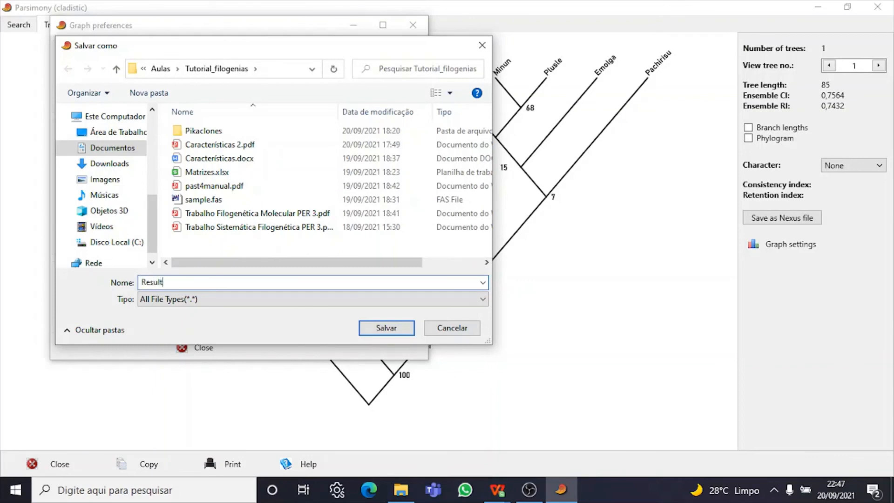
text(ado.png)
click(385, 329)
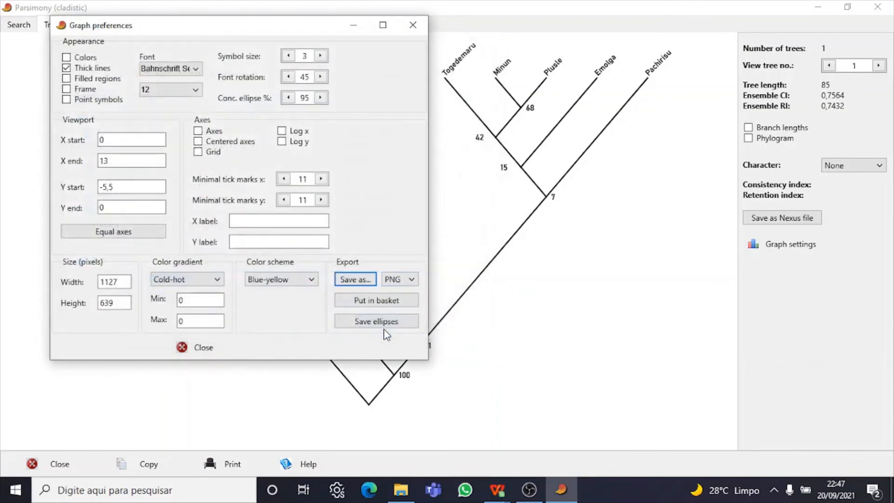
click(354, 25)
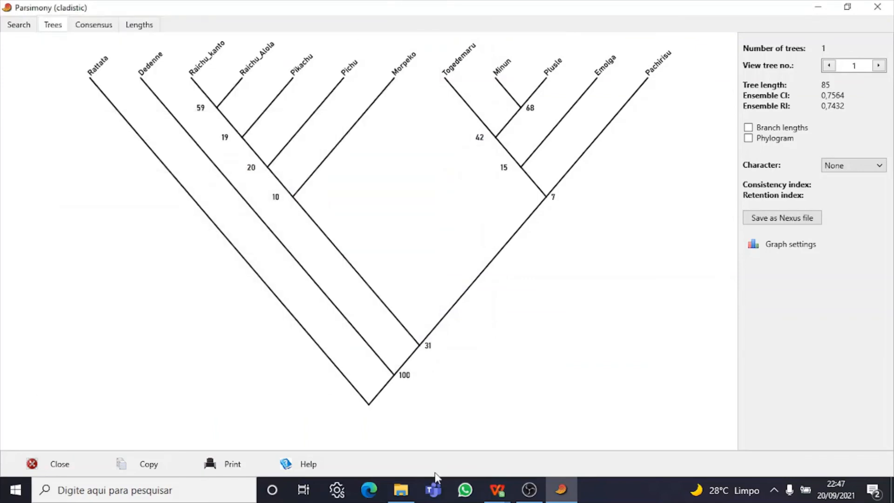
- Switch to File Explorer, go to the Tutorial_filogenias folder and open Resultado.png with Fotos
click(400, 490)
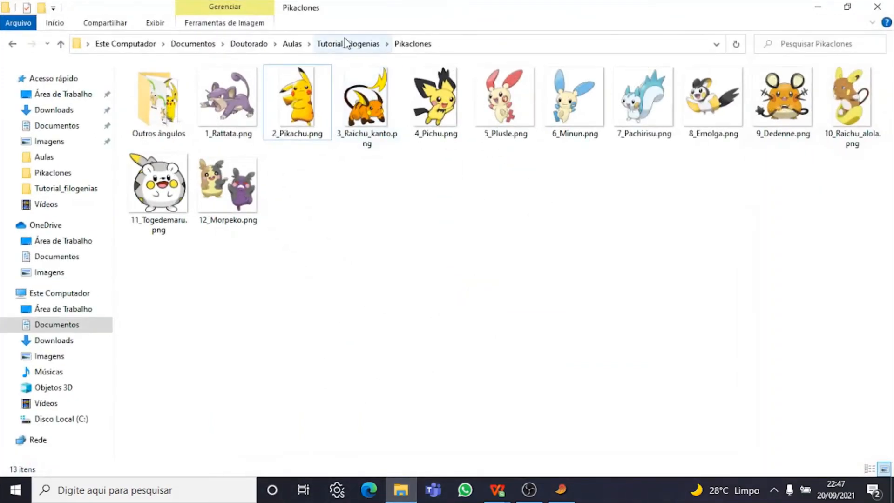
click(345, 42)
click(507, 113)
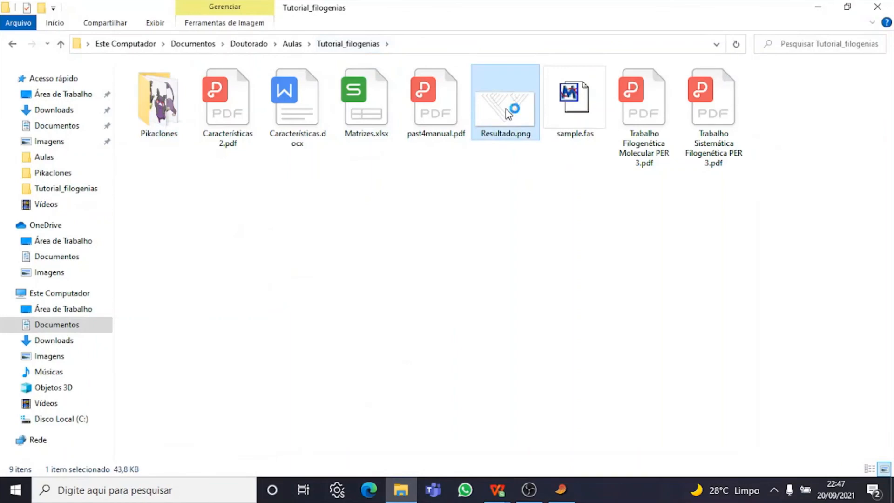
right_click(508, 113)
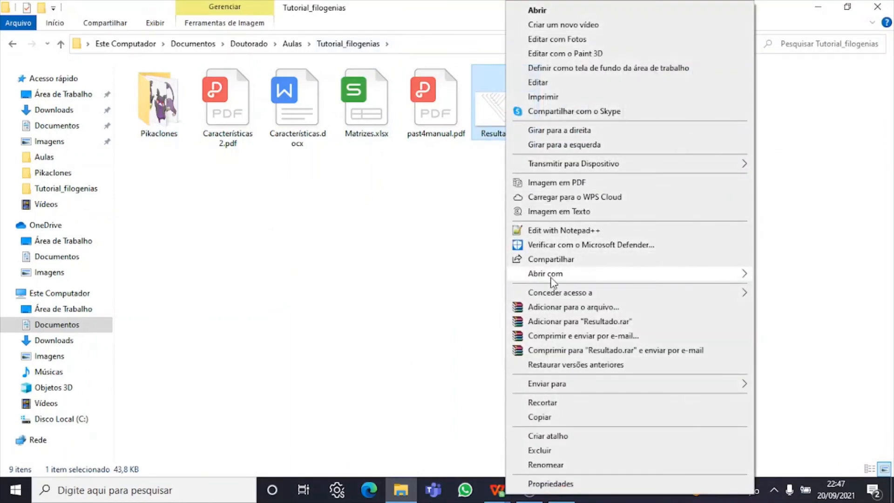
mouse_move(552, 278)
click(429, 293)
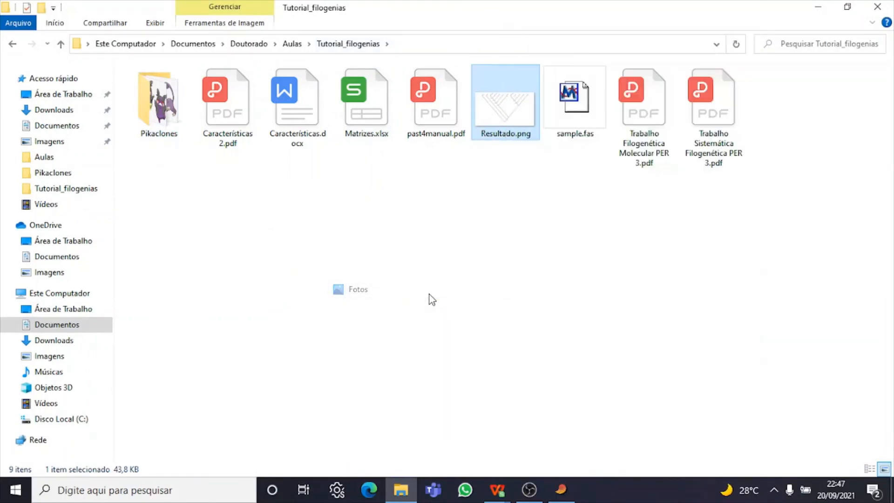